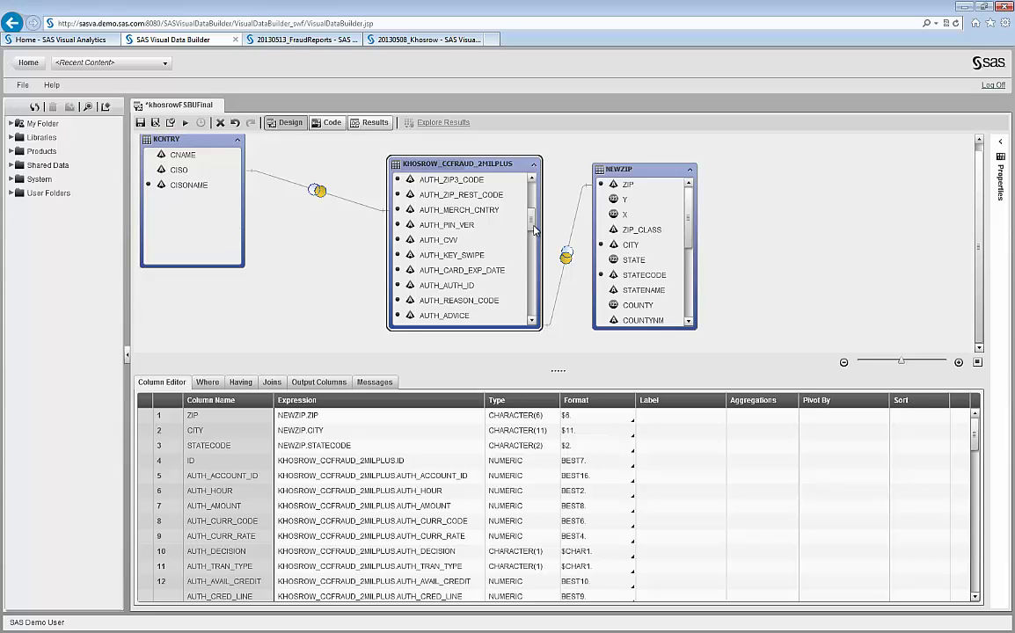
- Switch the joined fraud-data query from Design to Code view to show its generated code
scroll(532, 243, "down", 3)
scroll(531, 242, "up", 3)
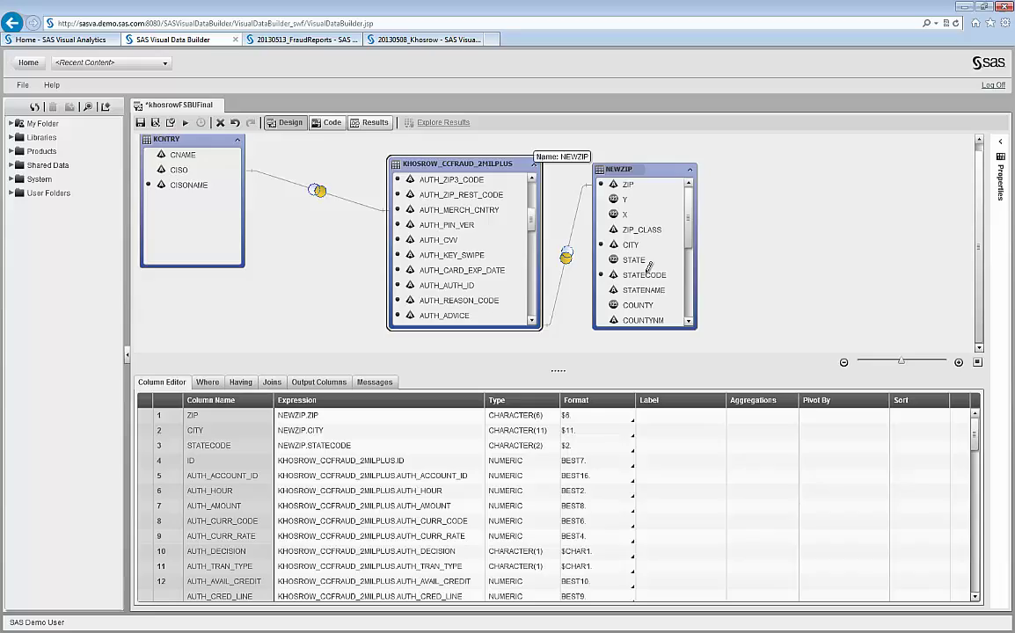
left_click(329, 122)
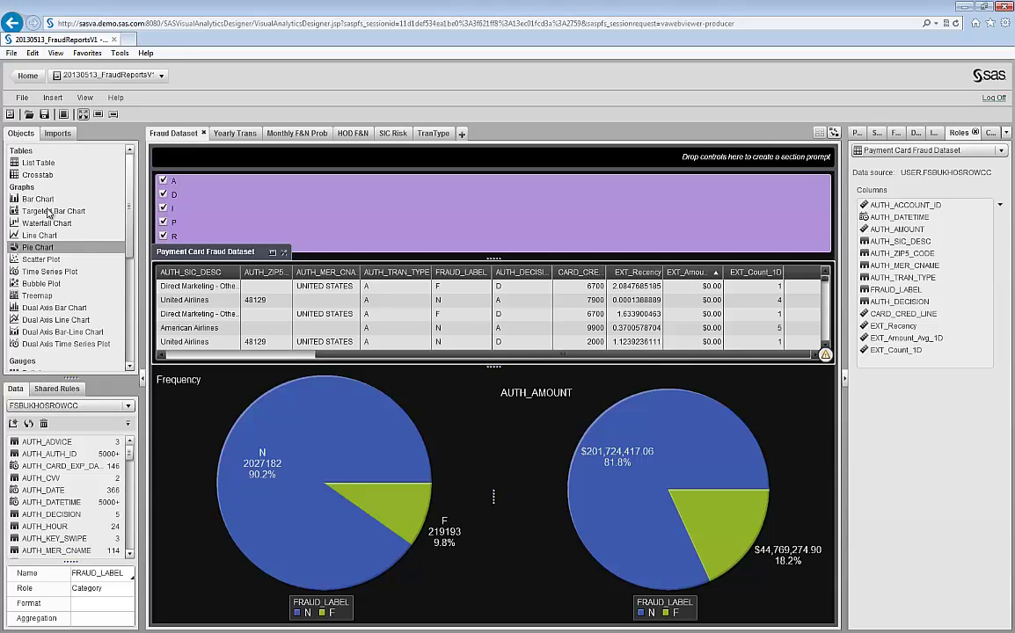
- Maximize the Payment Card Fraud Dataset table to show more transaction columns and rows
scroll(121, 361, "down", 5)
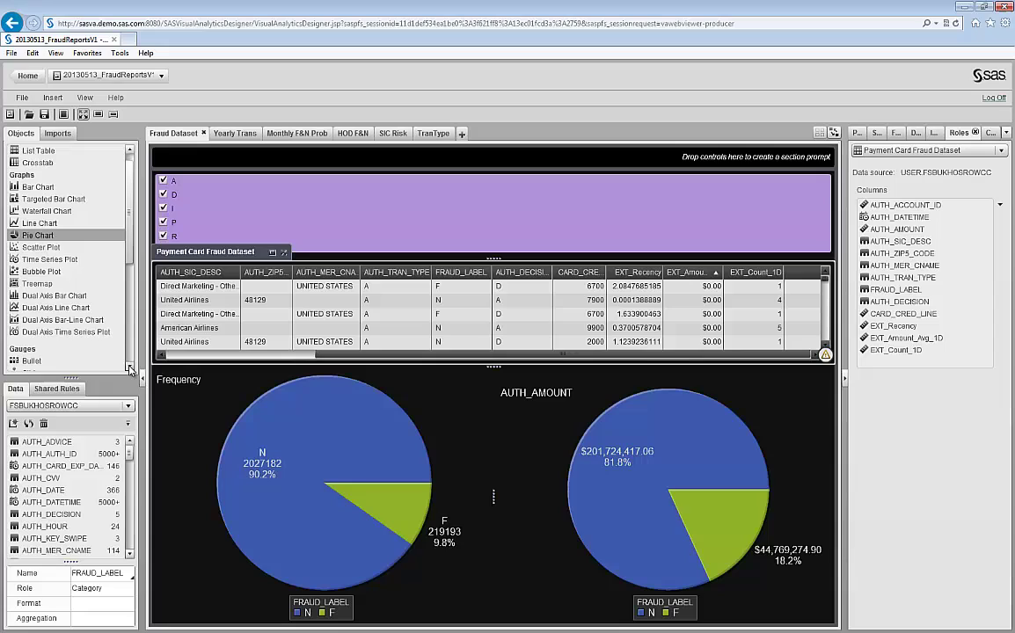
scroll(49, 183, "up", 1)
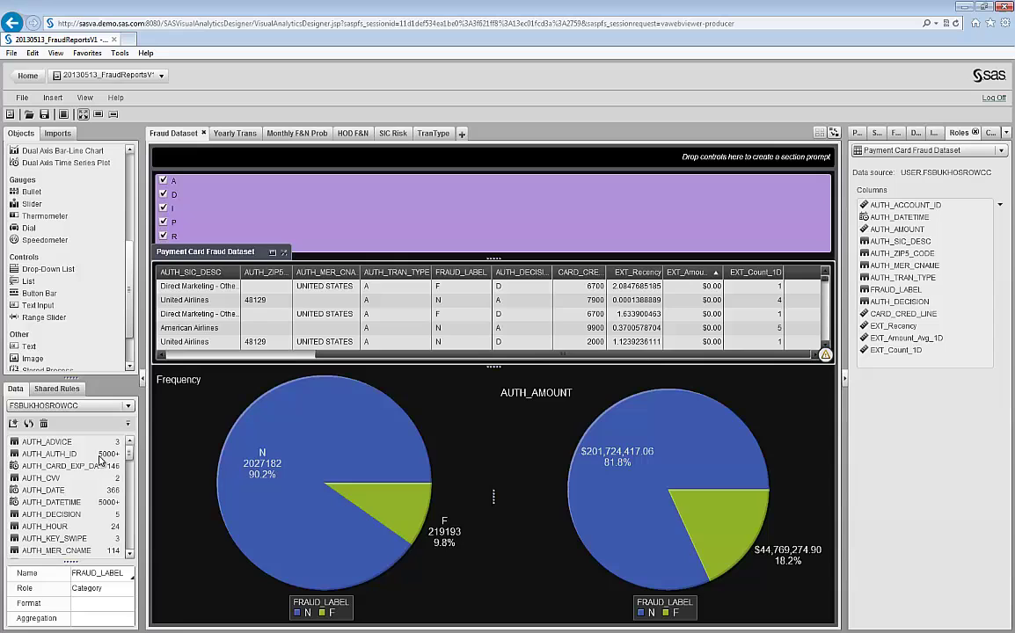
left_click_drag(129, 453, 132, 507)
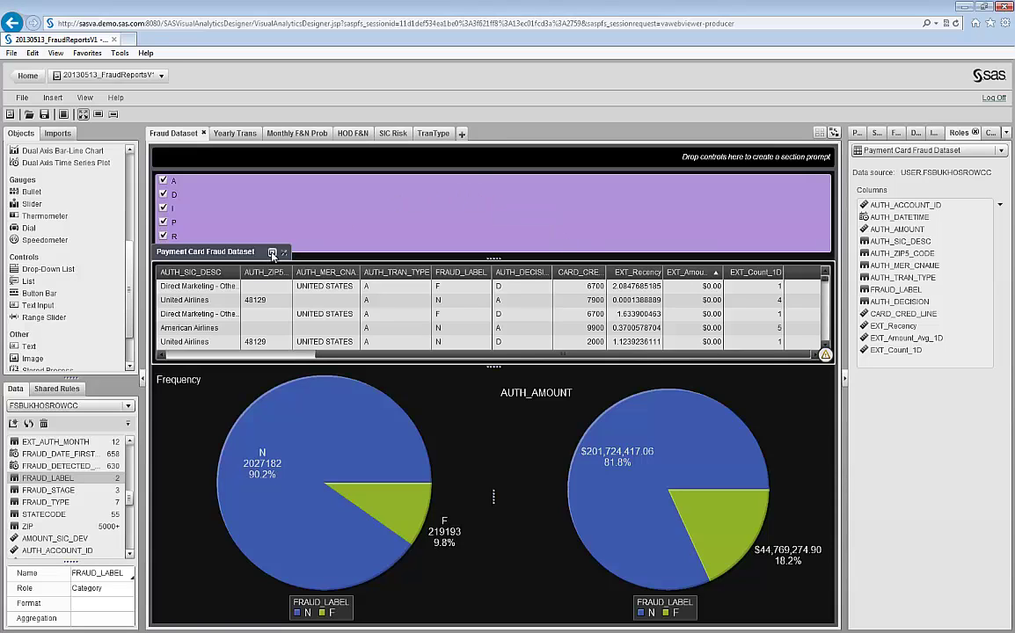
double_click(255, 286)
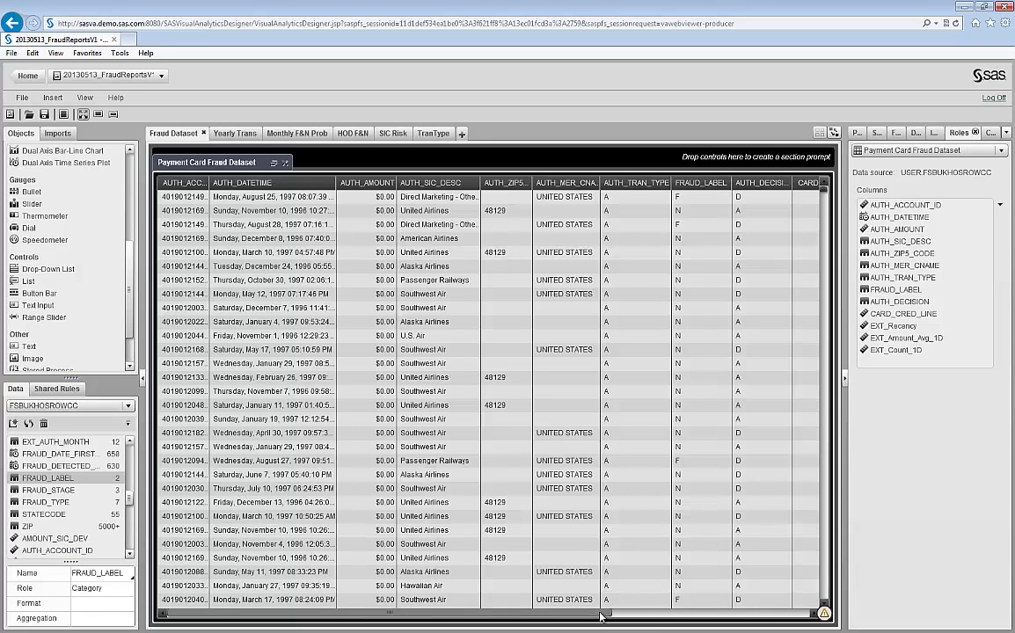
- Sort the table ascending by EXT_Amount_Avg_1D, then restore it to normal size
left_click(806, 616)
left_click(806, 619)
left_click(805, 619)
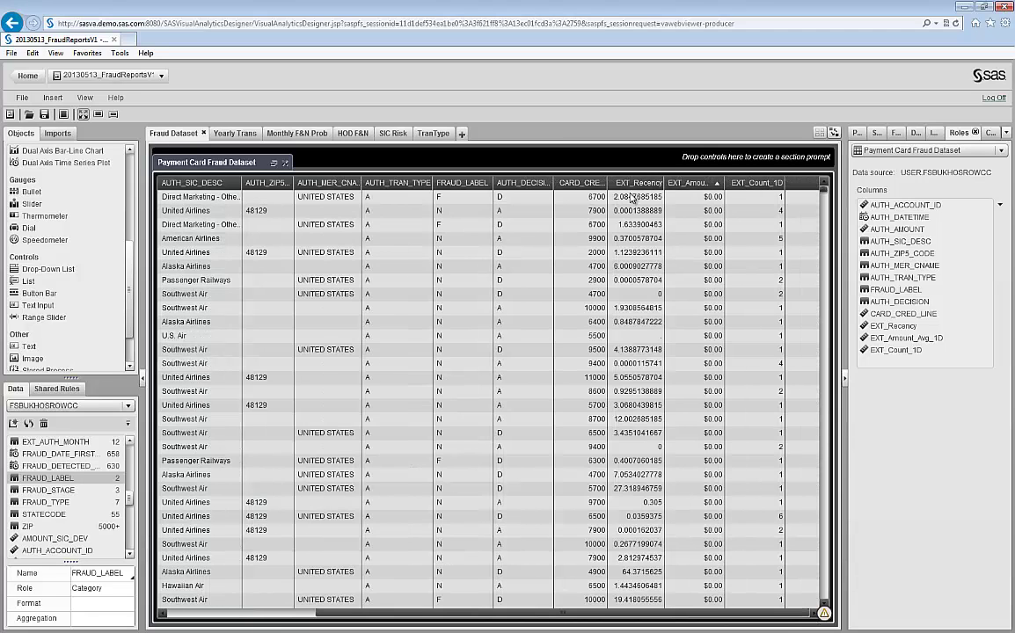
left_click(680, 186)
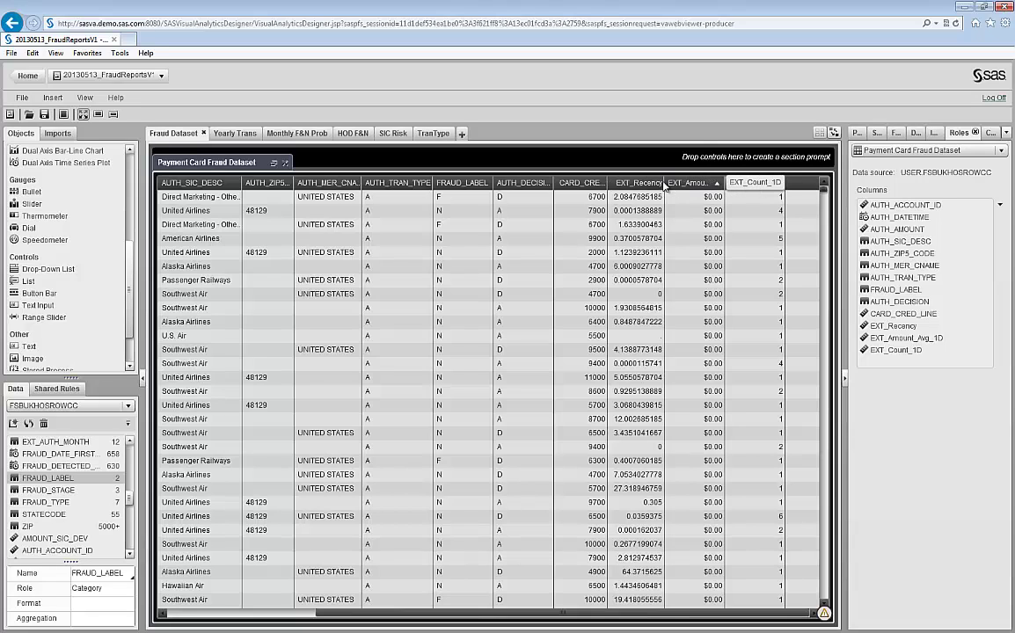
left_click(275, 165)
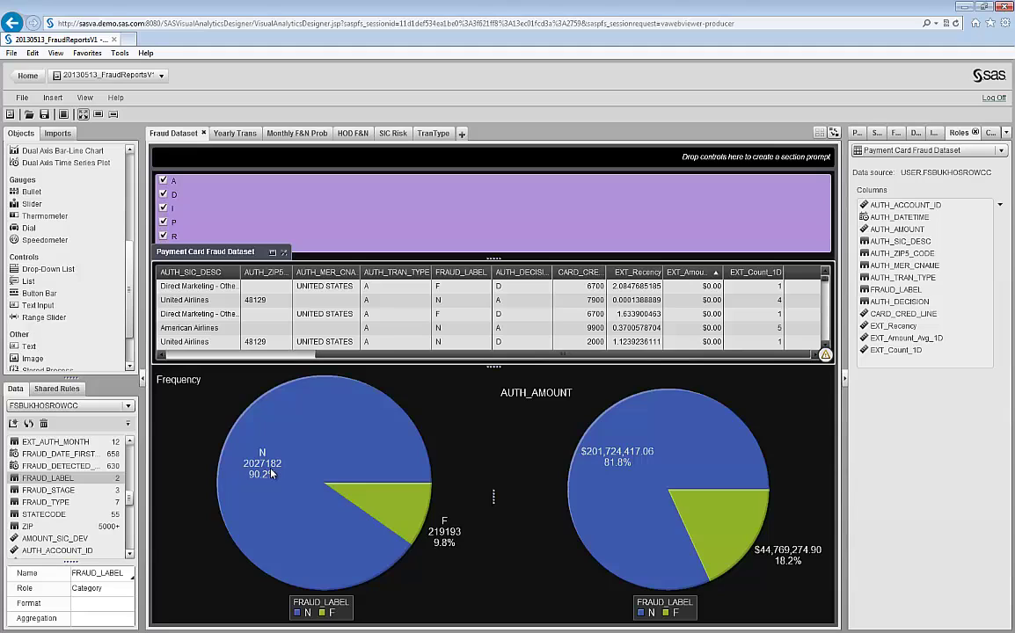
- Exclude authorization decision D from the filter, keeping A, I, P and R
mouse_move(273, 474)
mouse_move(651, 461)
left_click(197, 197)
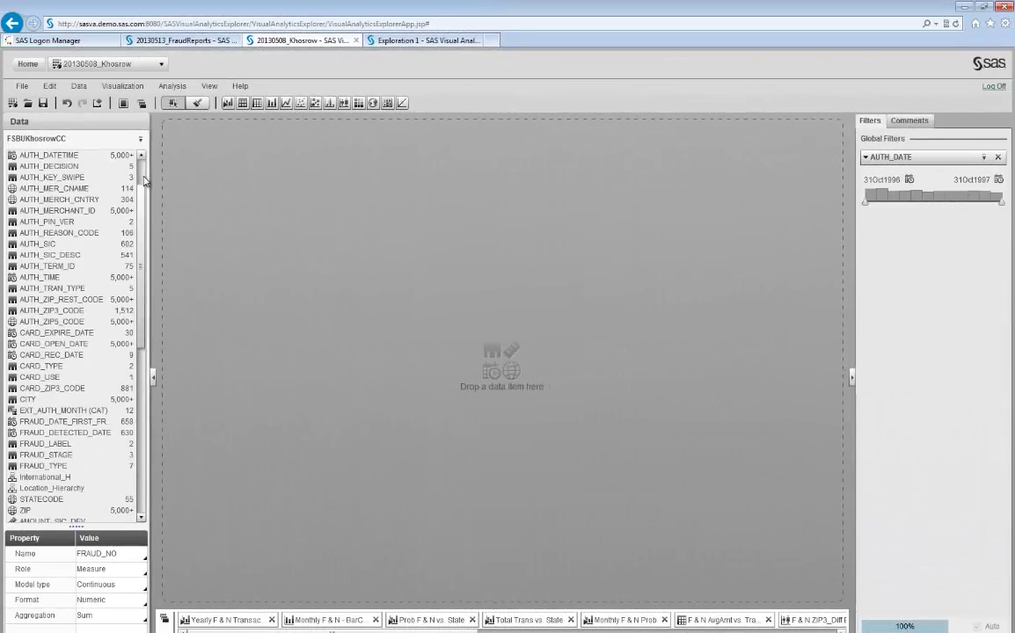
- Chart AUTH_DATE with FRAUD_YES and FRAUD_NO plotted as two lines
scroll(73, 202, "up", 2)
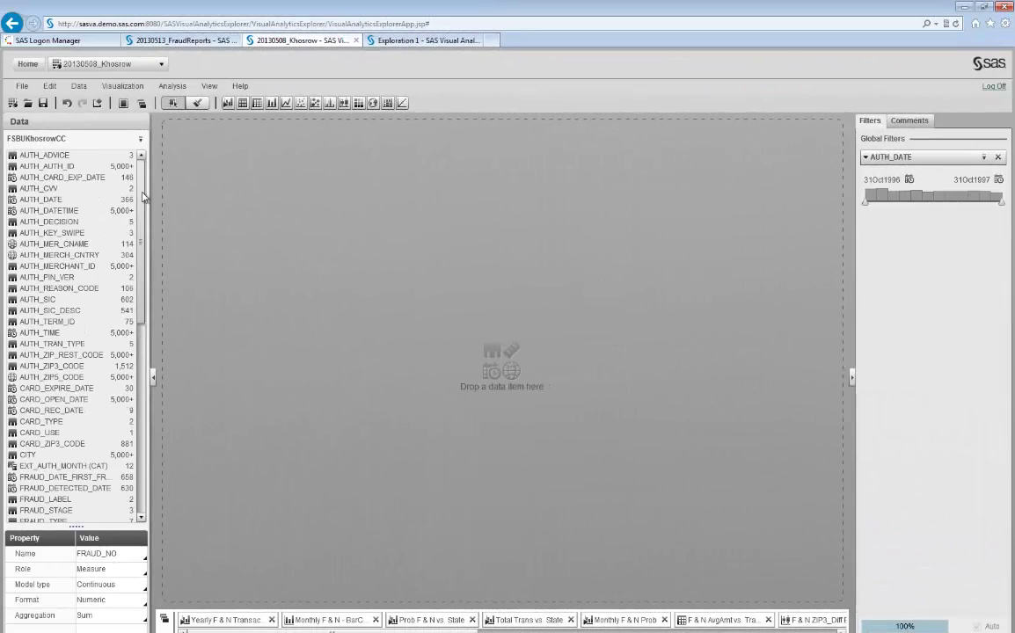
left_click_drag(73, 206, 349, 502)
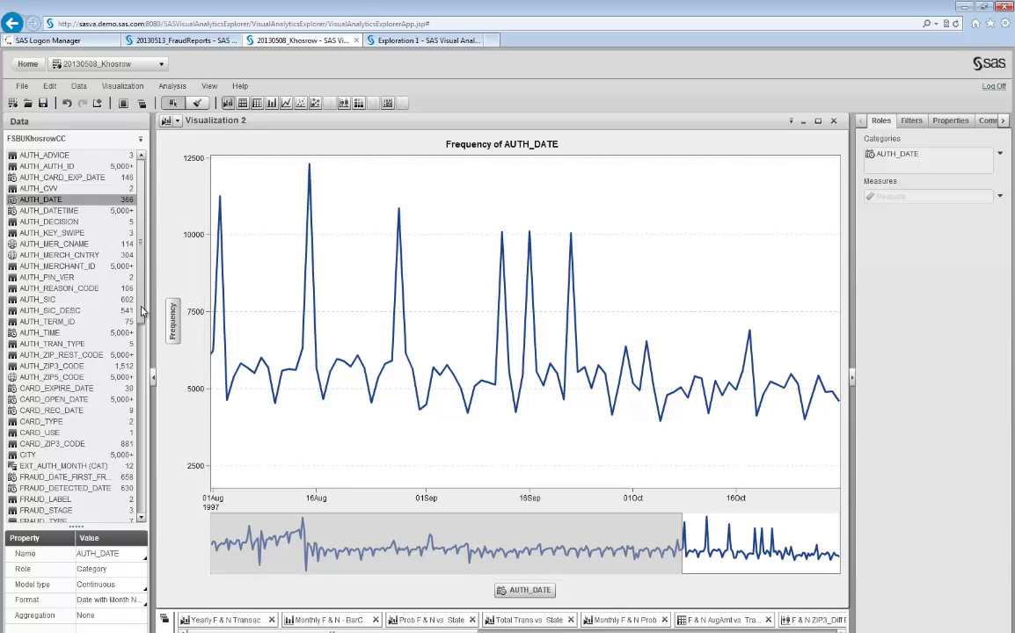
scroll(138, 455, "down", 7)
scroll(138, 454, "down", 6)
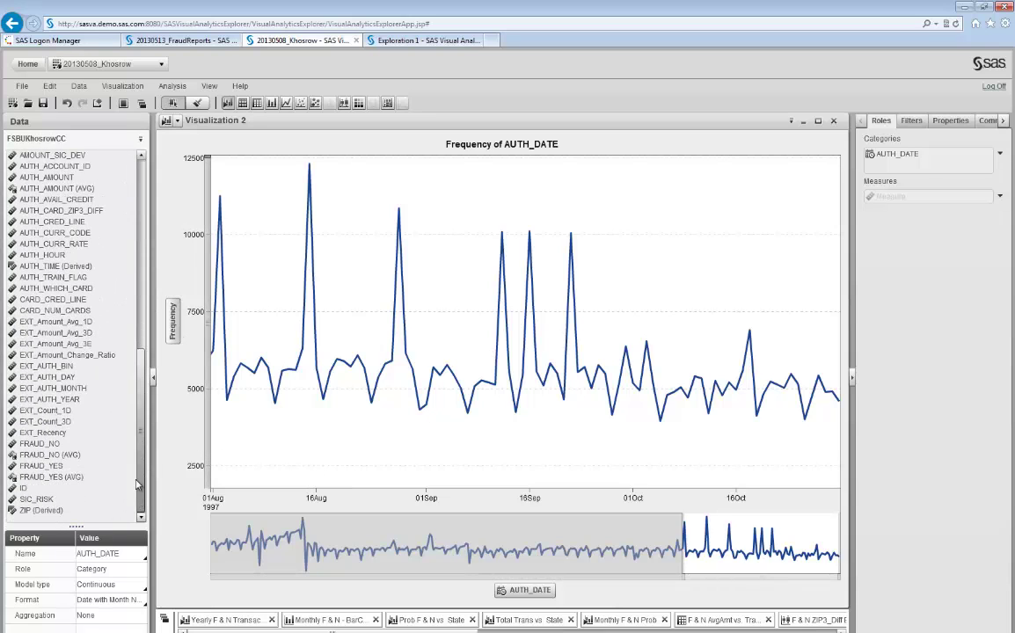
left_click(40, 465)
left_click_drag(40, 465, 189, 330)
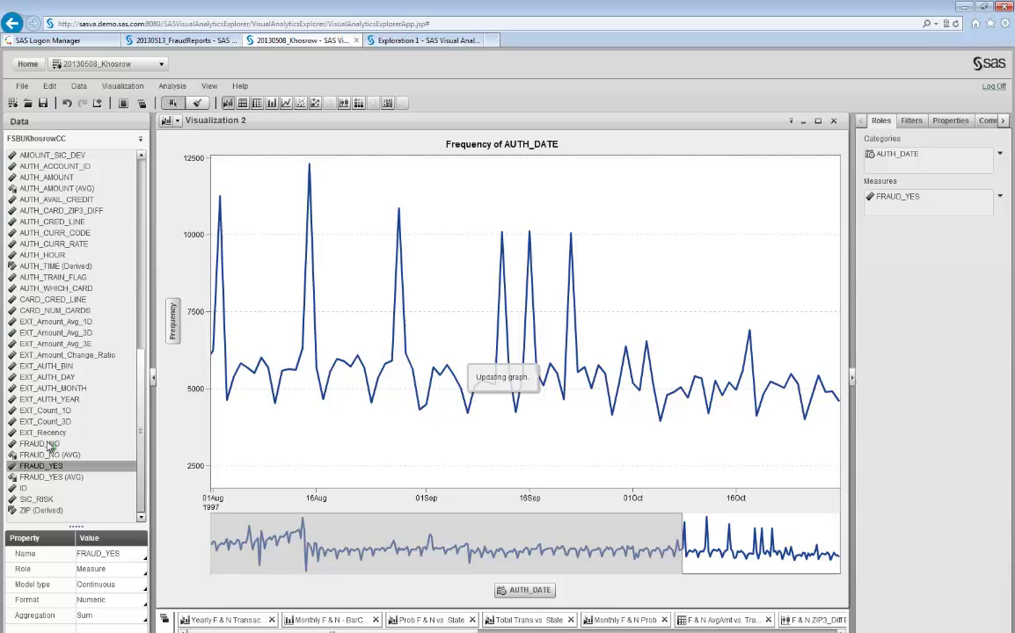
left_click_drag(44, 444, 175, 360)
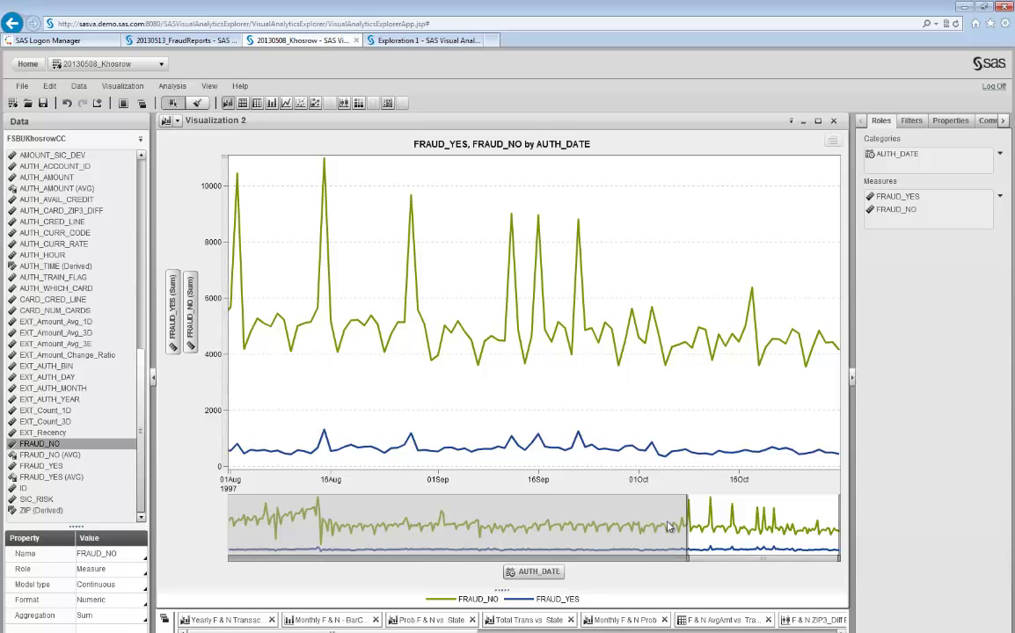
- Widen the overview range window to span November 1996 through October
left_click_drag(706, 532, 389, 537)
left_click(554, 537)
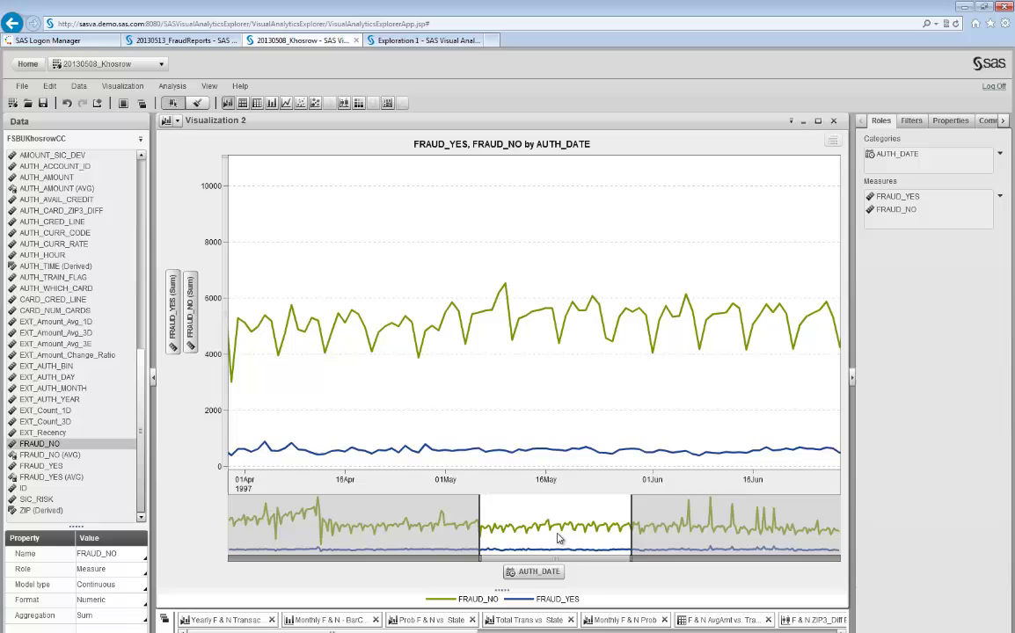
left_click_drag(632, 533, 857, 537)
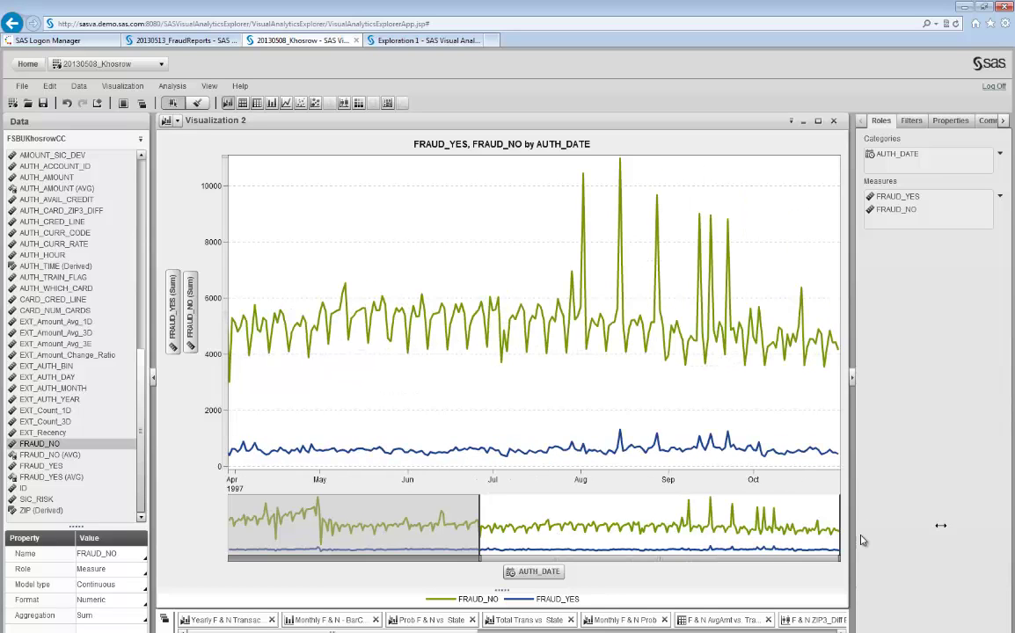
left_click_drag(479, 527, 227, 528)
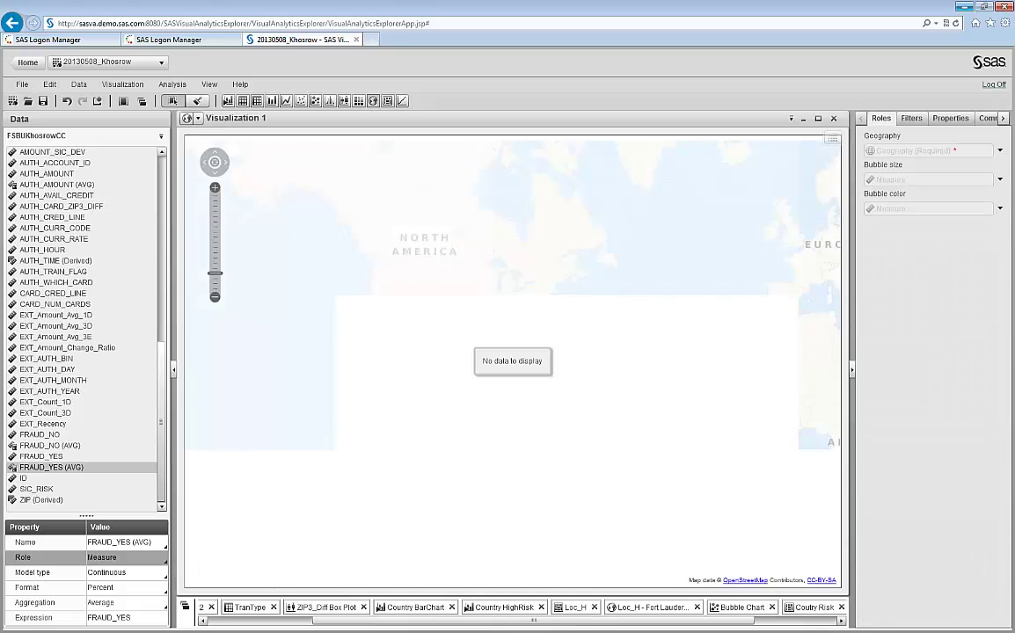
- Plot STATECODE as map bubbles coloured by FRAUD_YES (AVG)
scroll(161, 350, "up", 2)
scroll(161, 350, "up", 3)
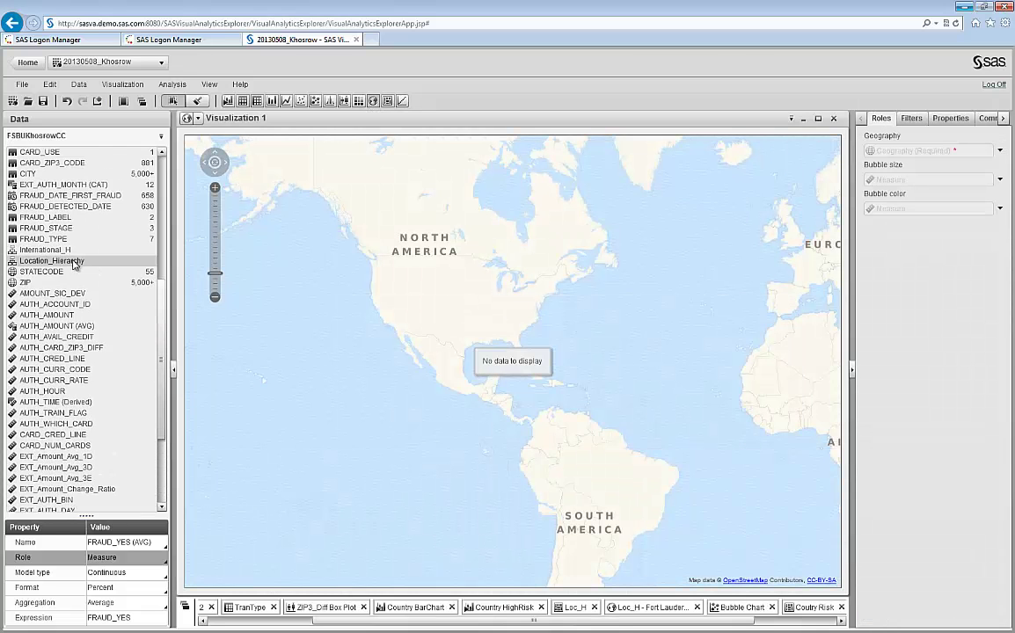
left_click_drag(53, 278, 437, 370)
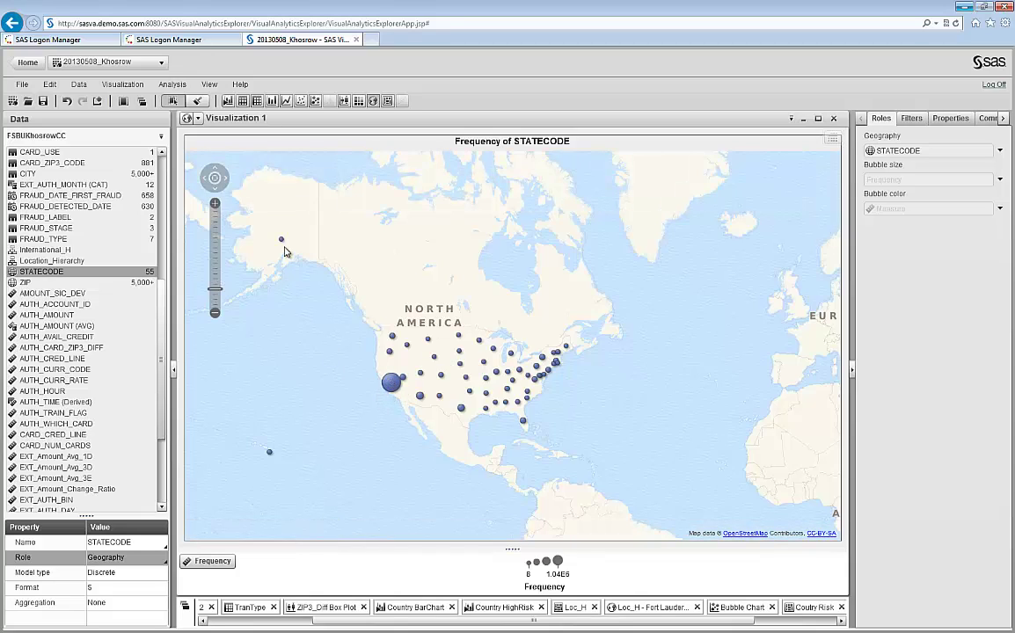
scroll(147, 308, "down", 5)
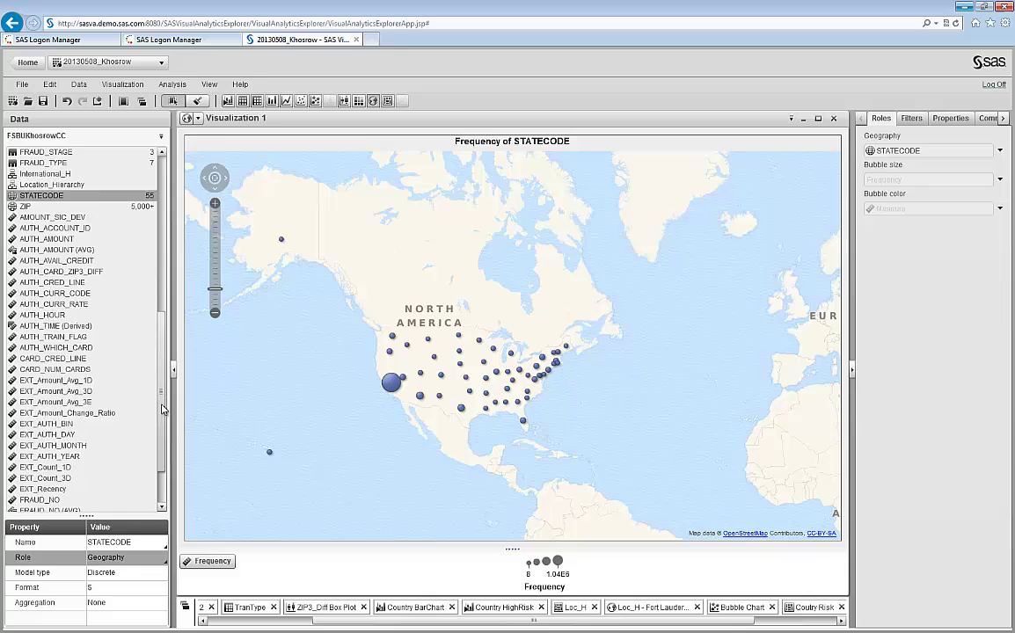
left_click_drag(53, 469, 886, 214)
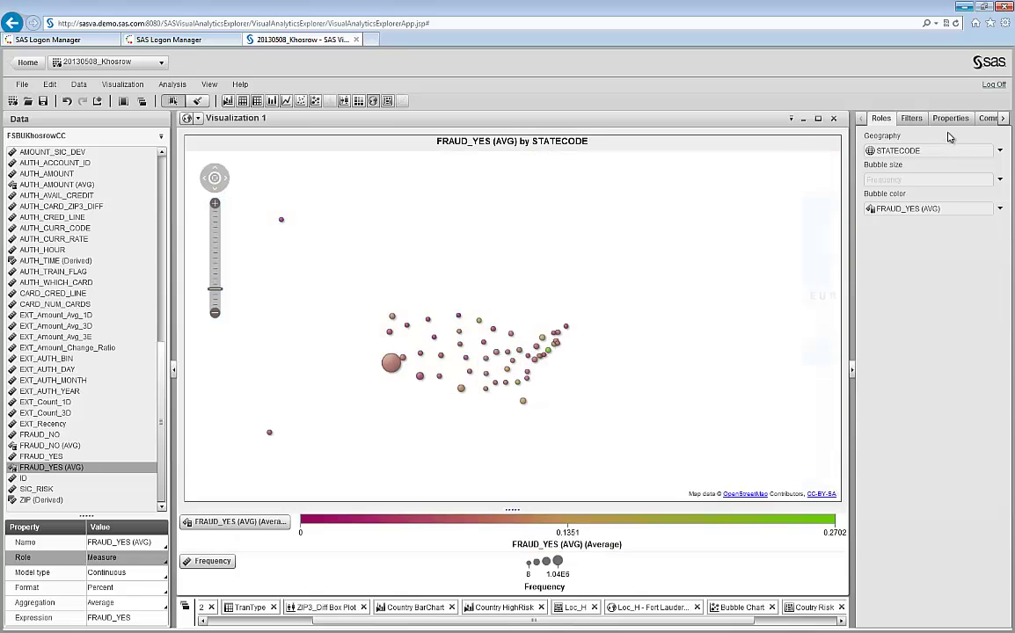
- Apply a green-to-purple colour gradient and zoom the map to the US and Canada
left_click(950, 118)
left_click(1003, 239)
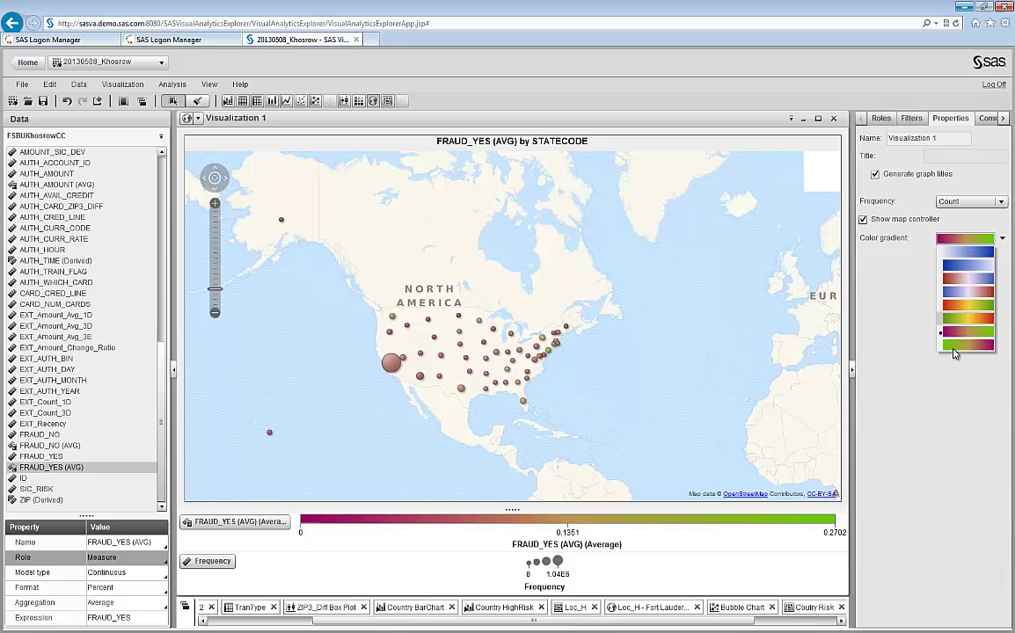
left_click(952, 347)
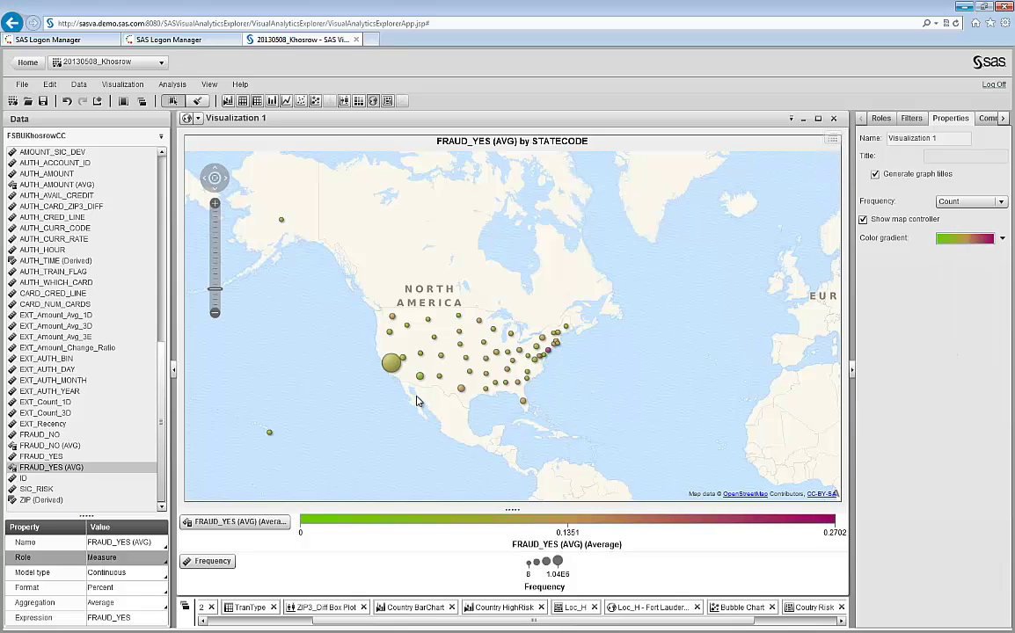
left_click_drag(216, 288, 215, 283)
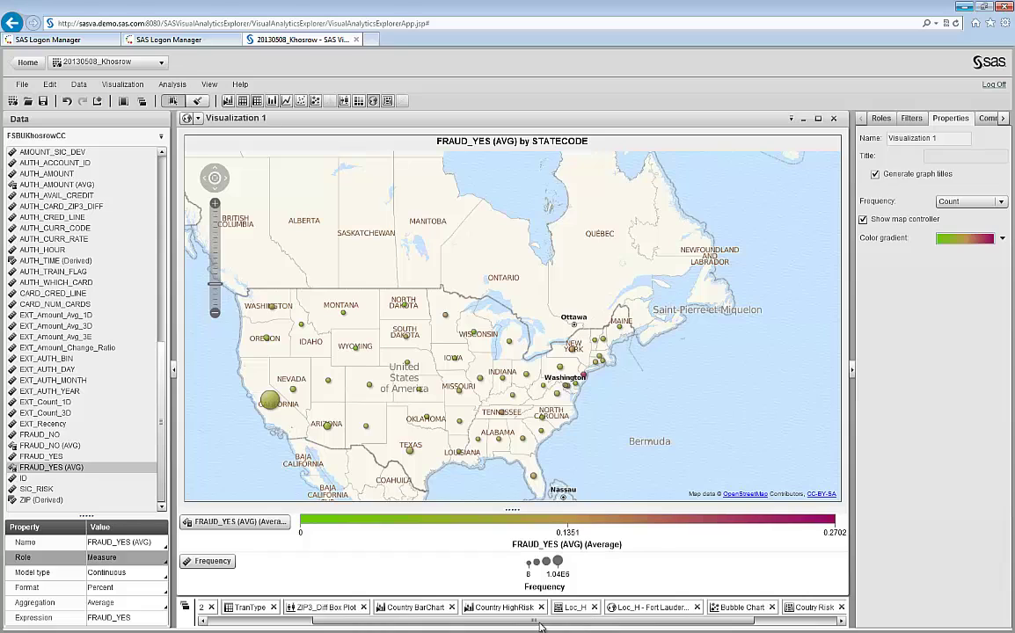
- Show the ZIP3_Diff box plot beside the map and review each fraud/non-fraud box's statistics
left_click(348, 611, "ctrl")
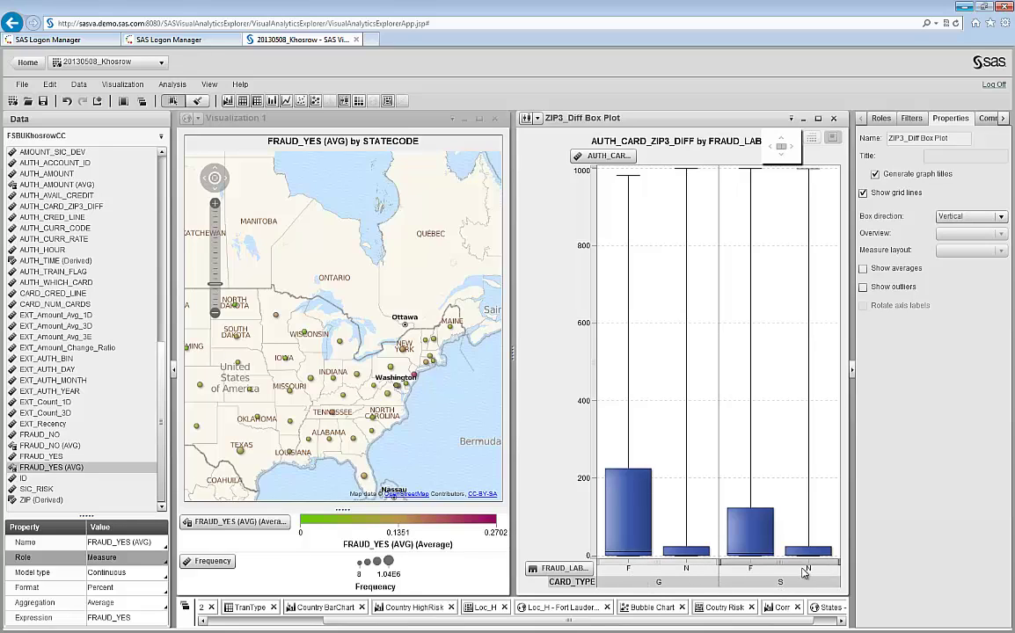
mouse_move(809, 560)
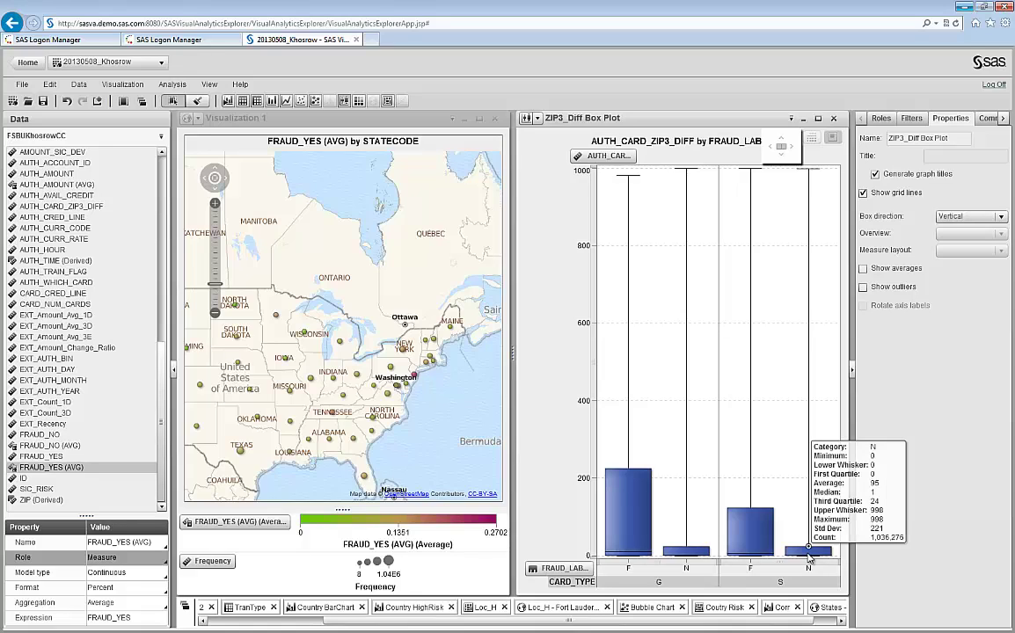
mouse_move(745, 538)
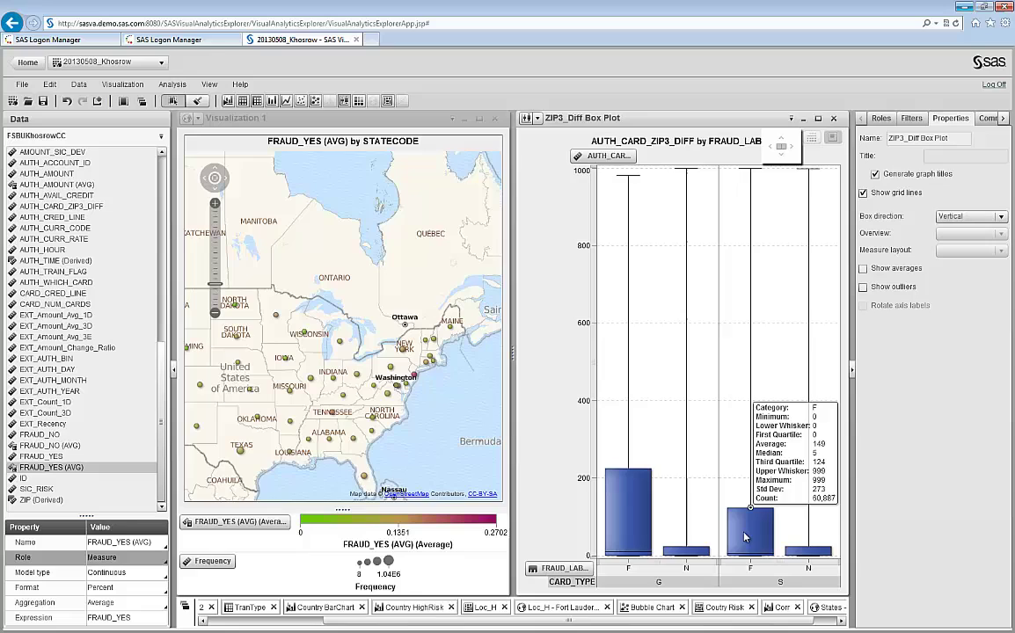
mouse_move(697, 555)
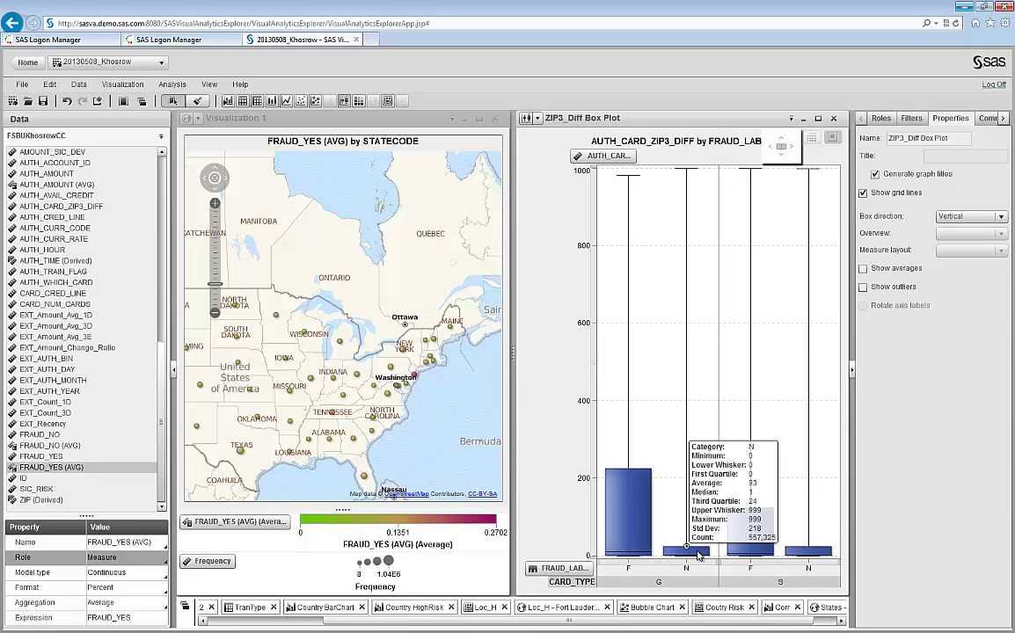
mouse_move(627, 521)
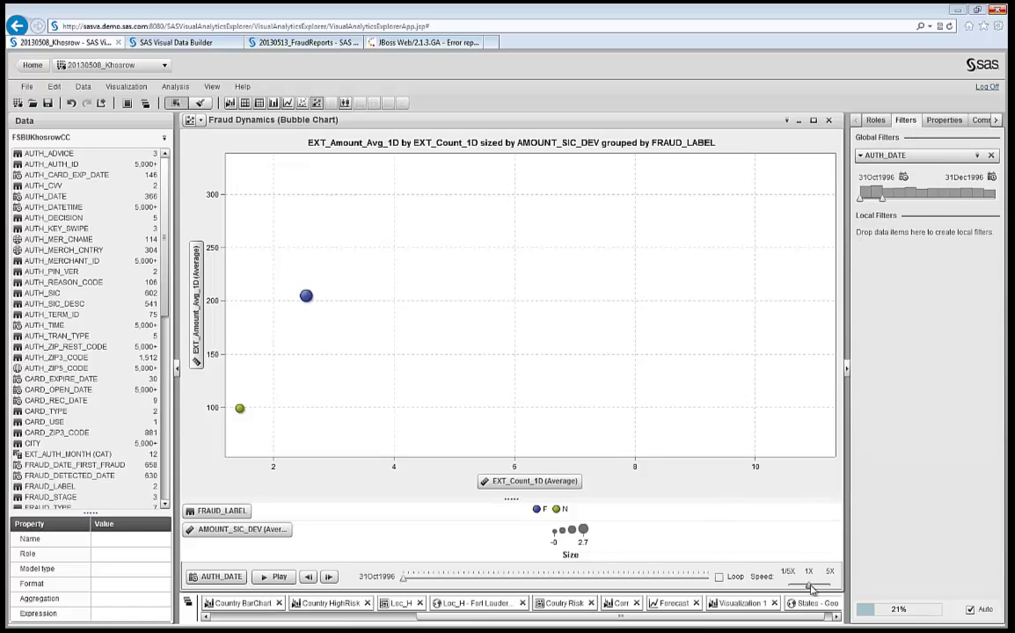
- Raise the animation speed above 1X and play the Fraud Dynamics chart through 31Dec1996
left_click_drag(808, 586, 829, 590)
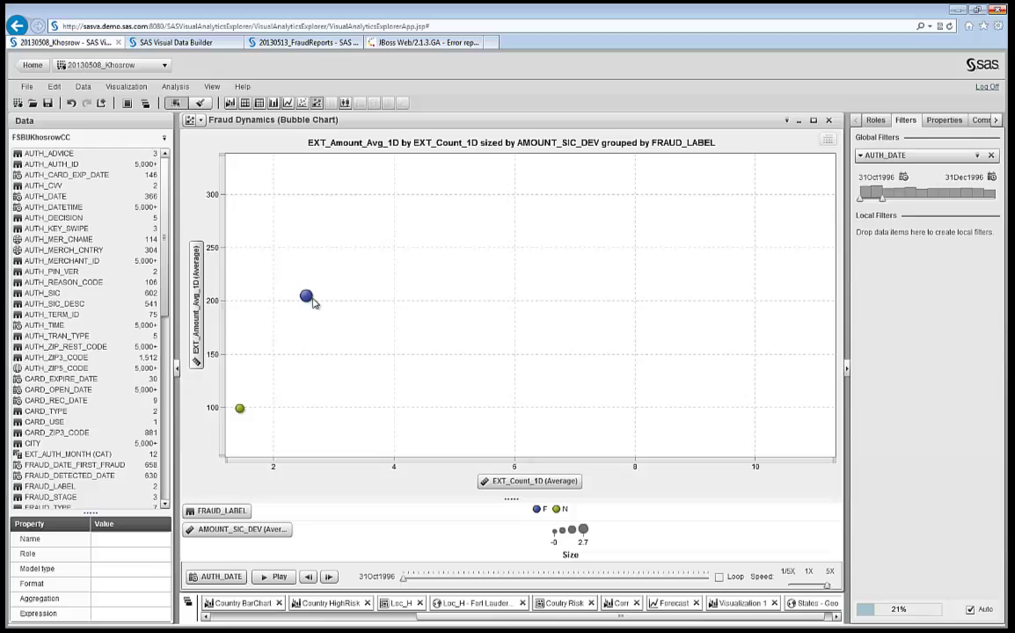
left_click(279, 577)
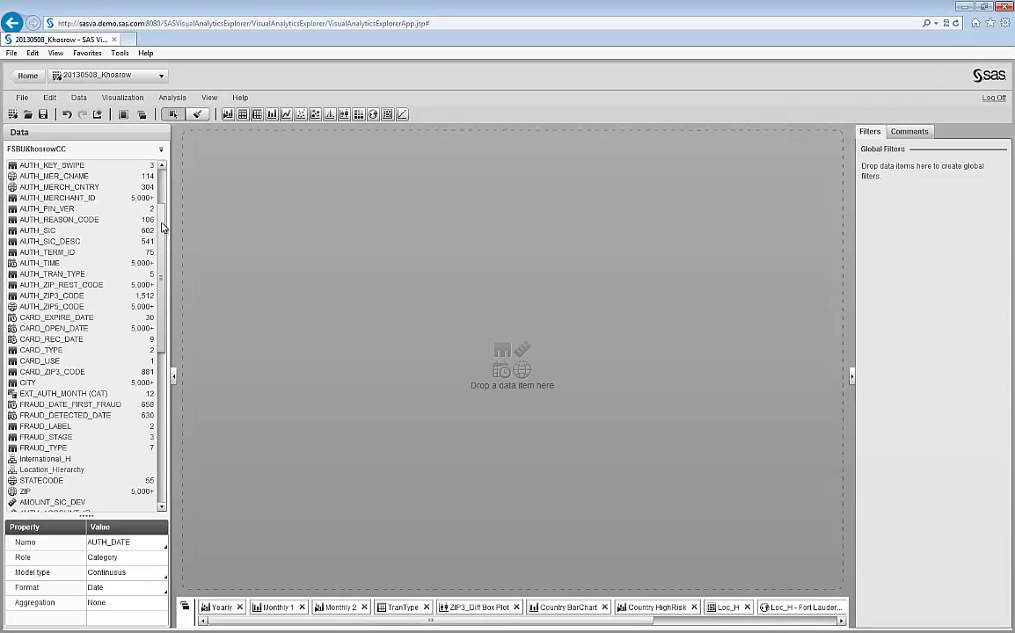
- Add an AUTH_DATE date-range global filter to the whole exploration
scroll(88, 215, "up", 3)
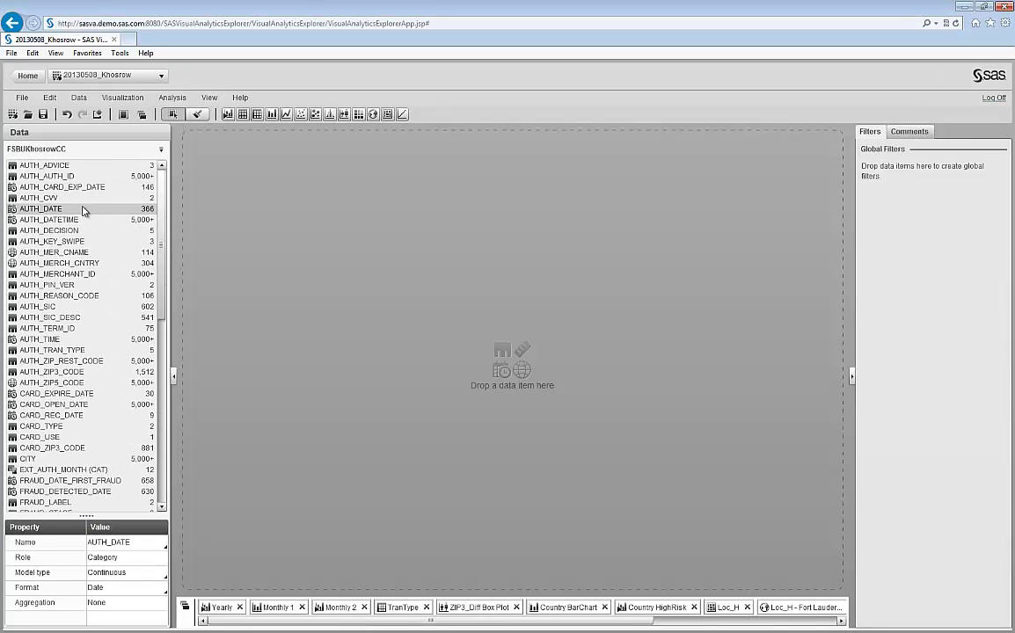
left_click_drag(41, 208, 879, 172)
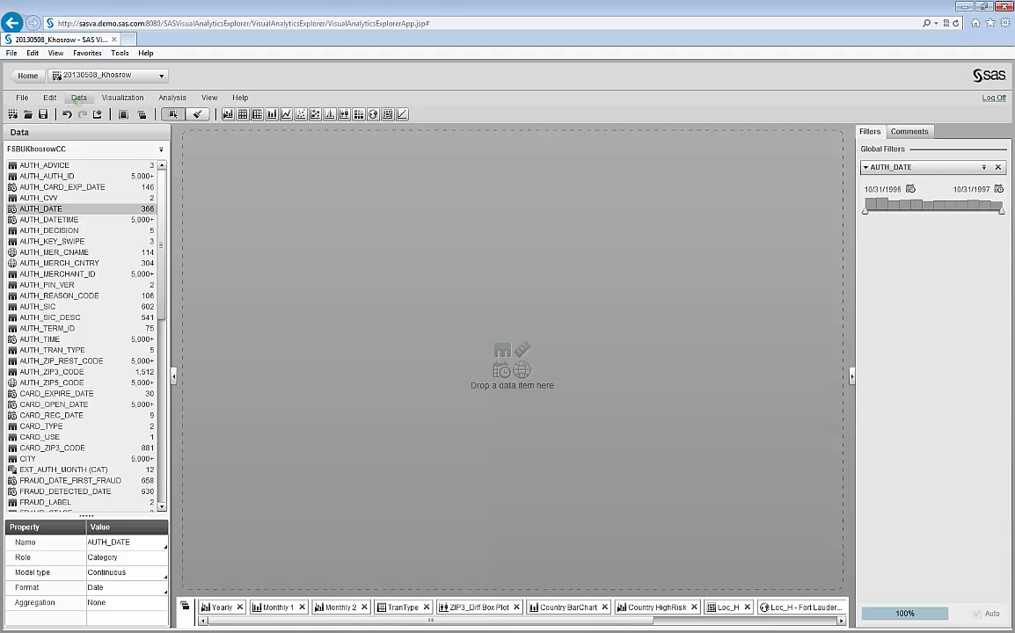
left_click(79, 98)
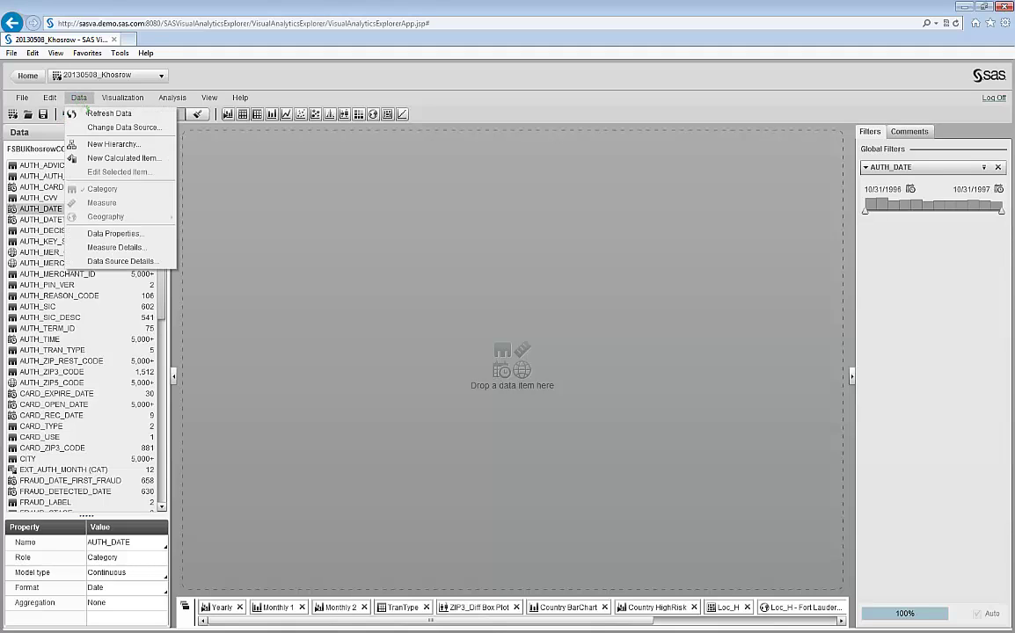
- Review the Location_Hierarchy levels in its editor and close it without changes
scroll(145, 372, "down", 7)
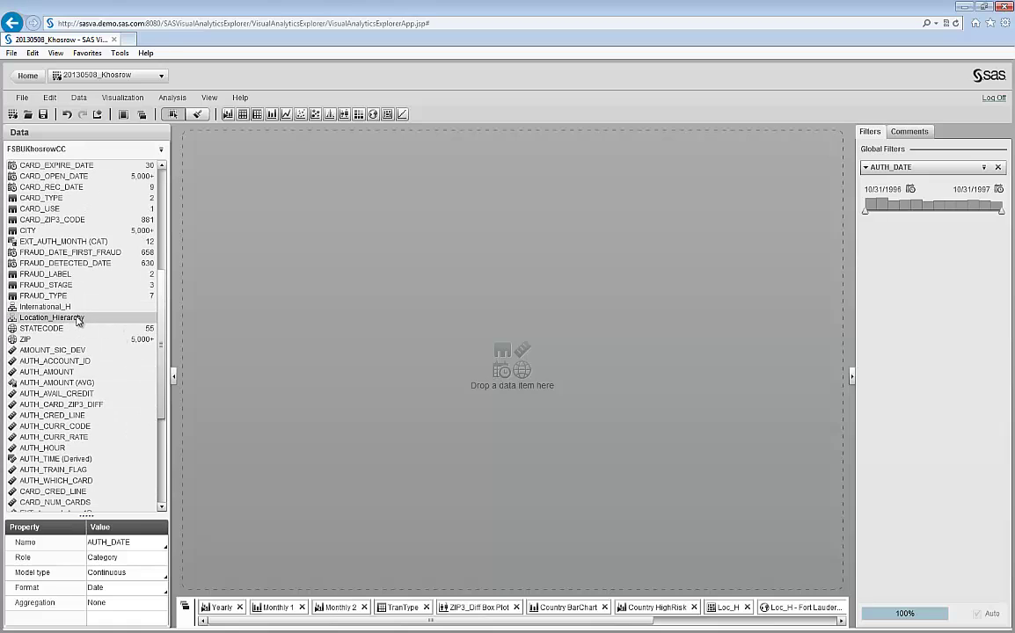
right_click(76, 318)
left_click(100, 381)
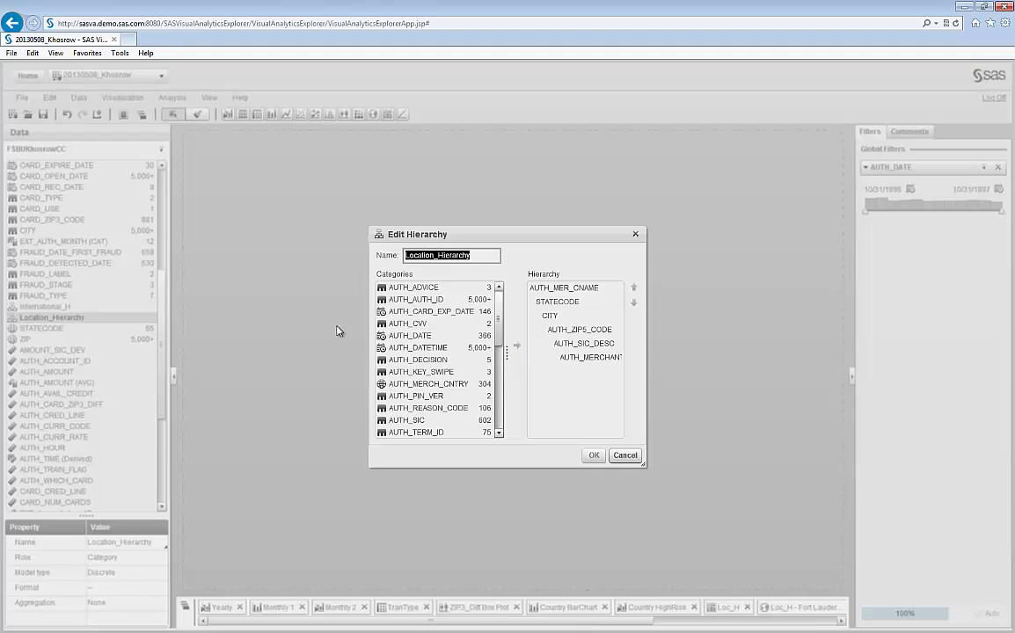
left_click_drag(563, 291, 579, 384)
key("Escape")
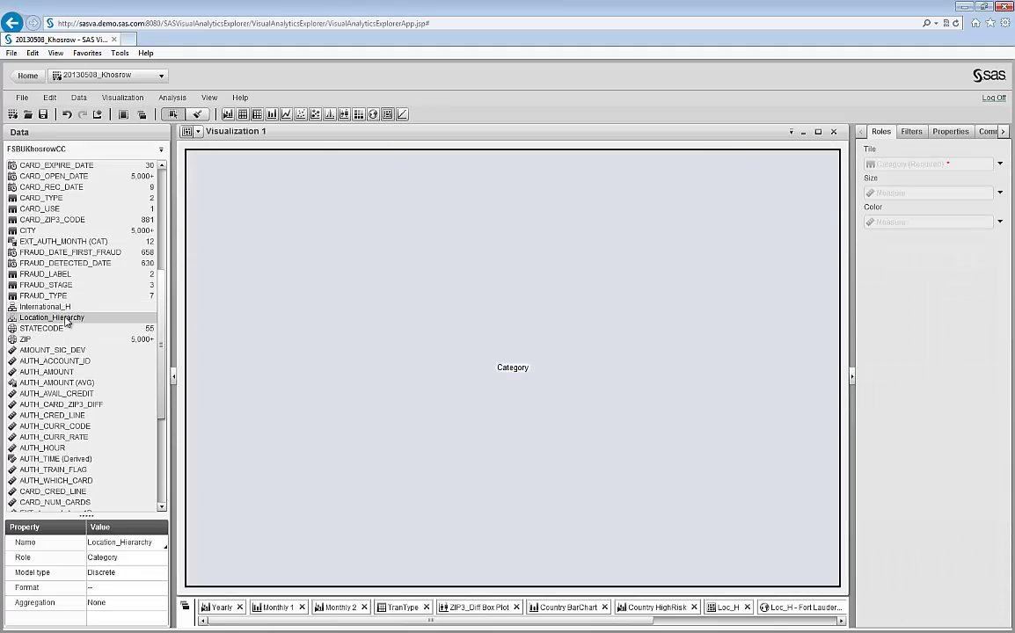
- Build a Location_Hierarchy treemap coloured green-yellow-red by FRAUD_YES (AVG)
left_click_drag(53, 317, 343, 294)
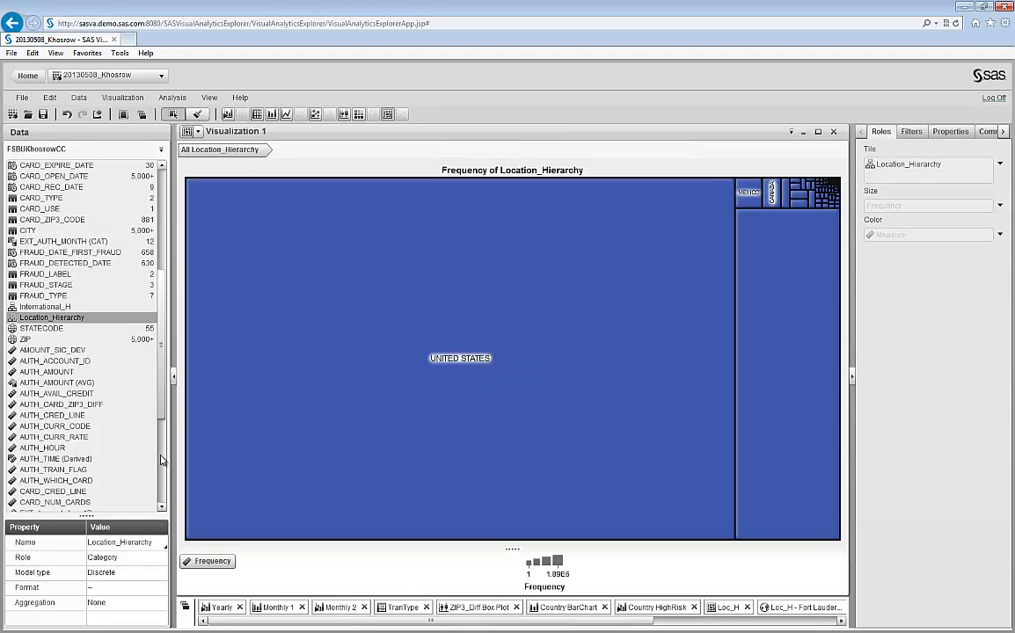
scroll(162, 476, "down", 6)
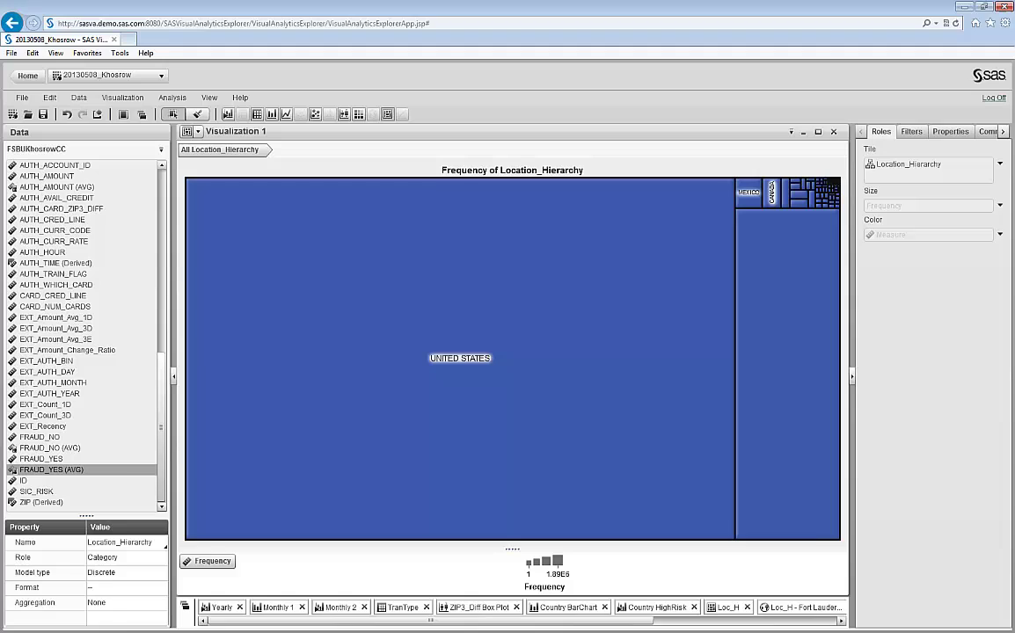
left_click_drag(86, 472, 886, 239)
left_click(950, 131)
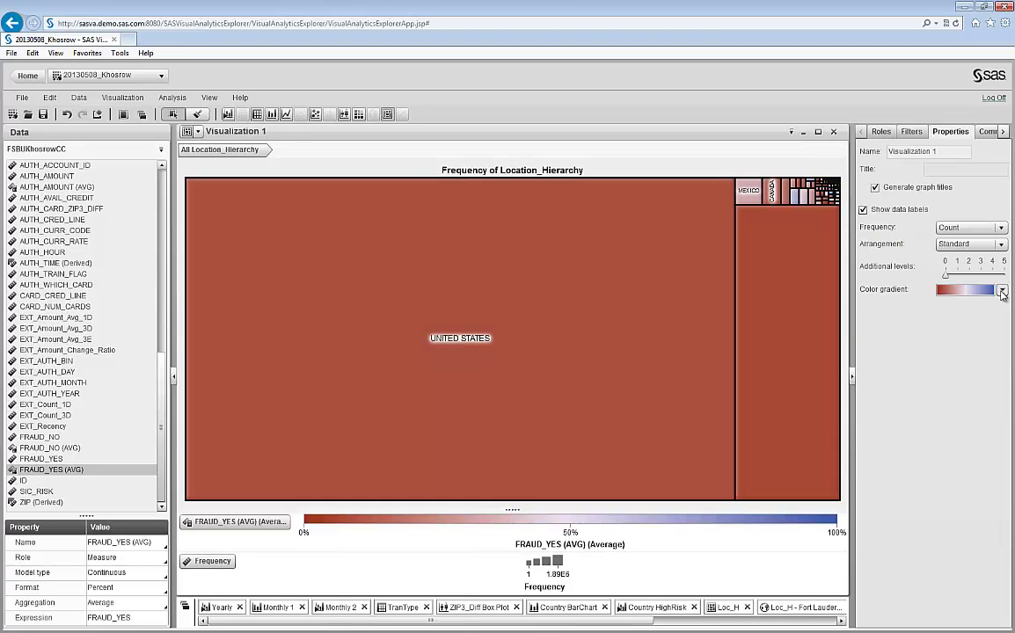
left_click(967, 289)
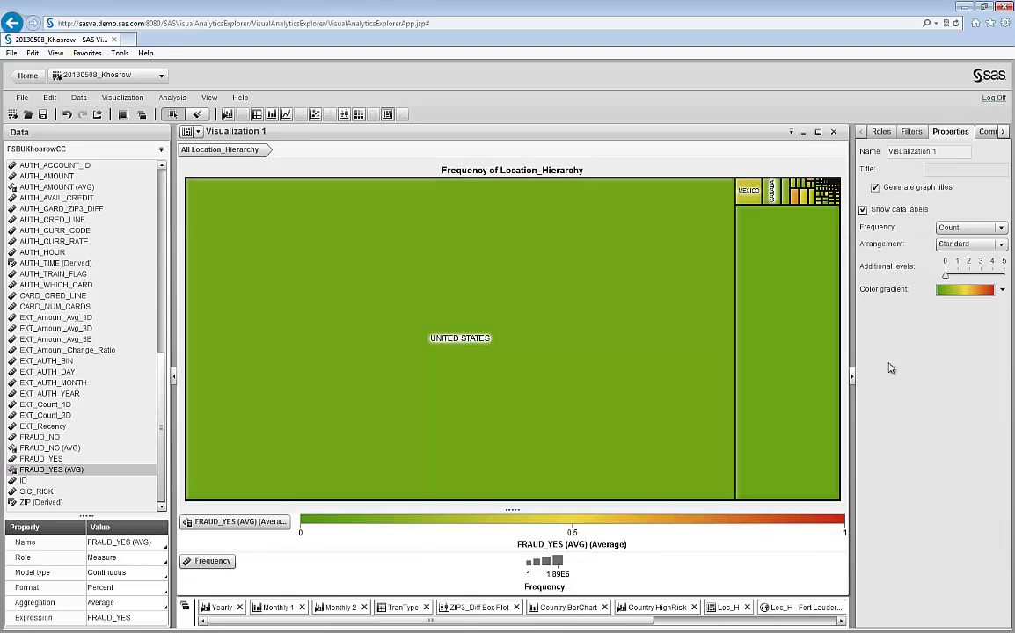
left_click(954, 383)
- Drill down from UNITED STATES into FL to see its cities
double_click(628, 354)
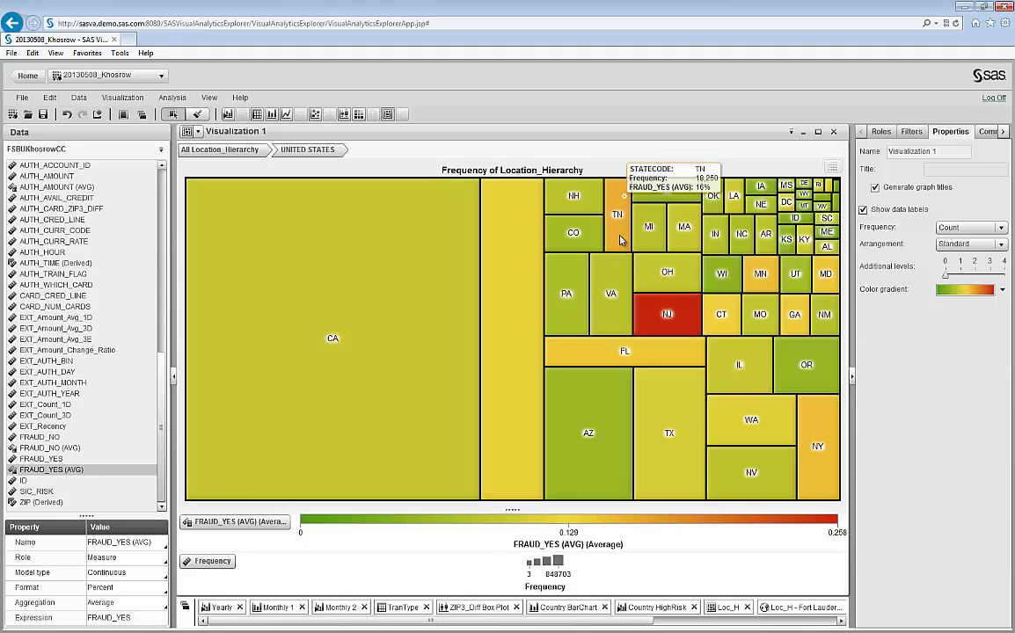
double_click(590, 355)
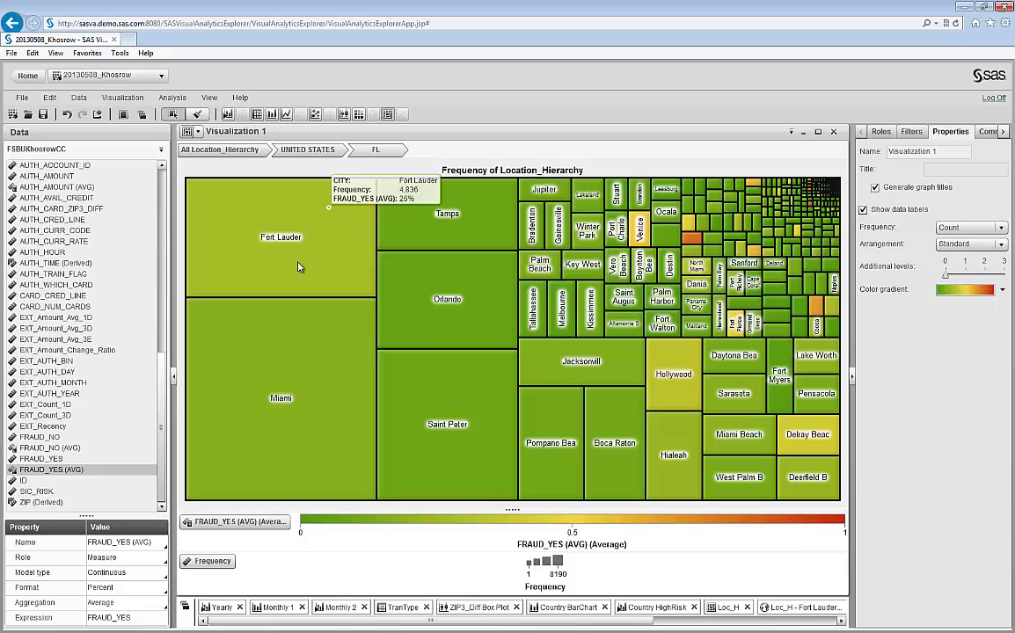
mouse_move(295, 381)
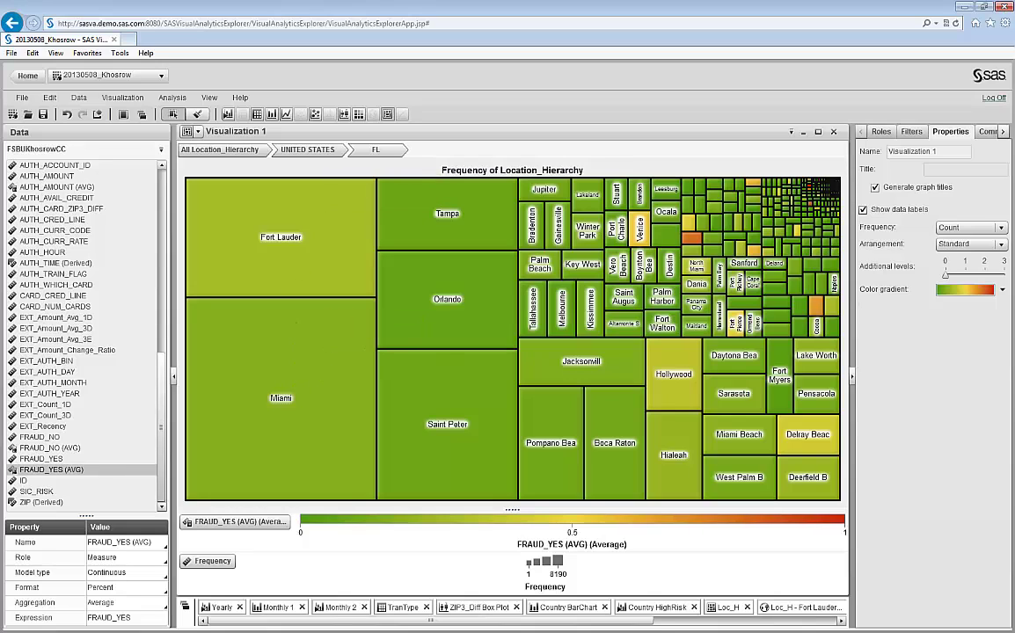
- Narrow the date filter to end 12/30/1996, then restore it to 10/31/1997
left_click(911, 131)
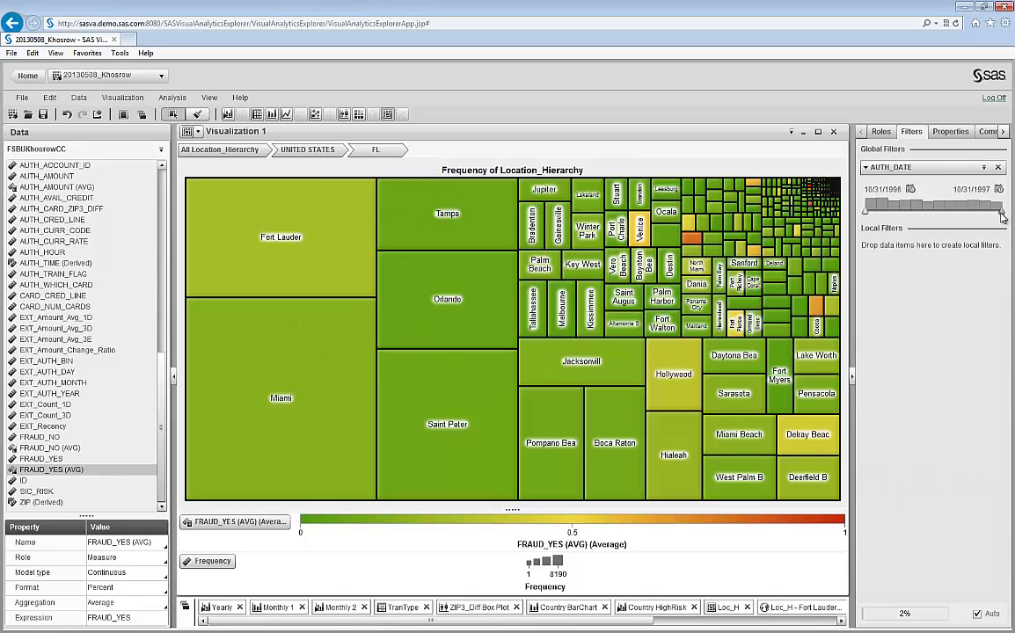
left_click_drag(1000, 214, 887, 211)
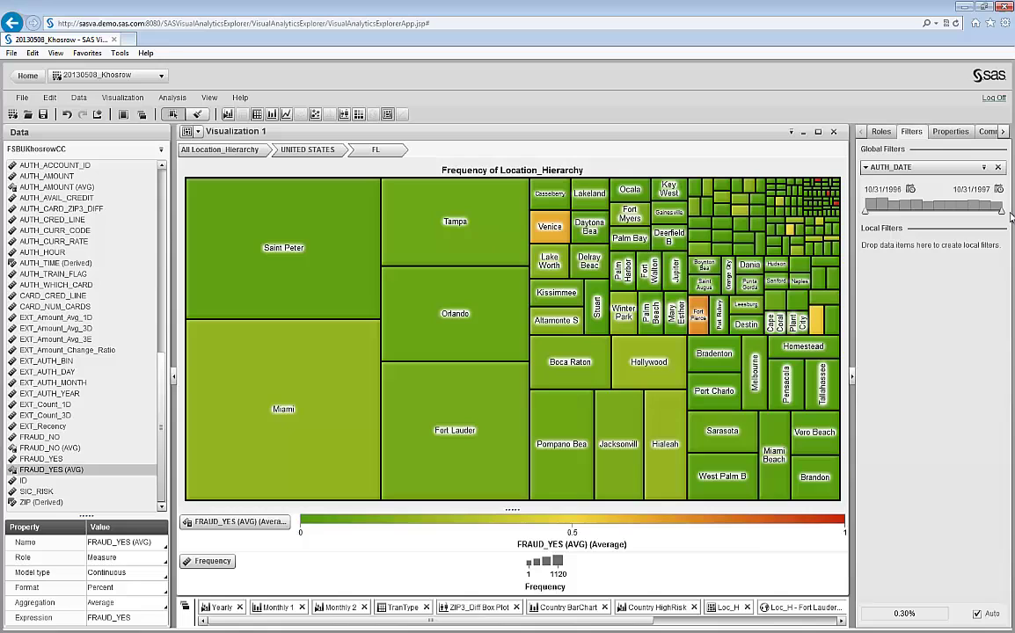
left_click_drag(888, 214, 1001, 211)
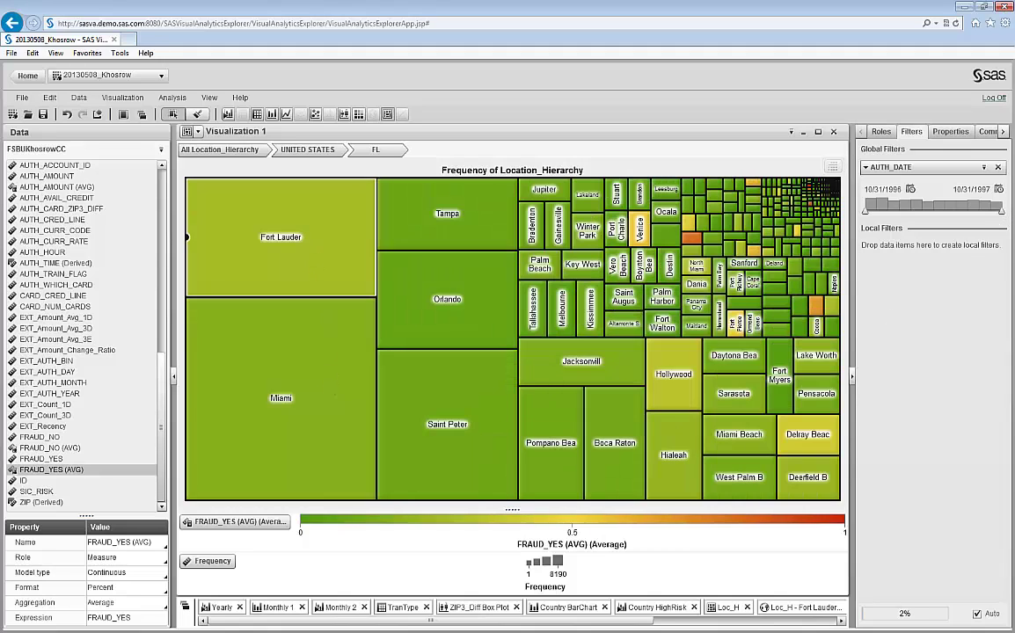
- Drill into Fort Lauderdale's zip codes and zip 33309, then return to the zip-code level
double_click(315, 259)
double_click(328, 339)
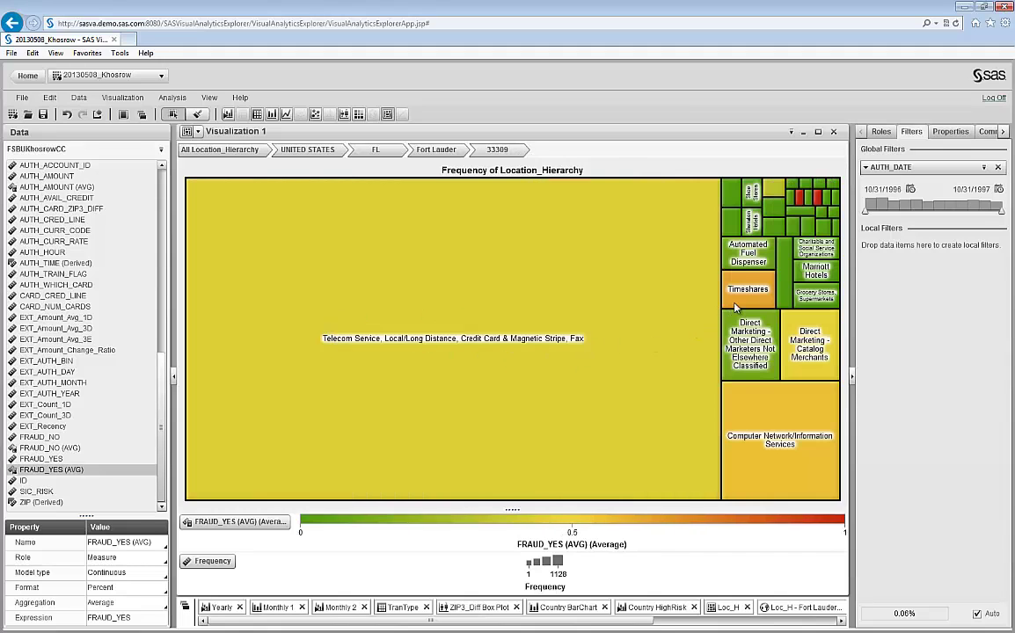
mouse_move(791, 445)
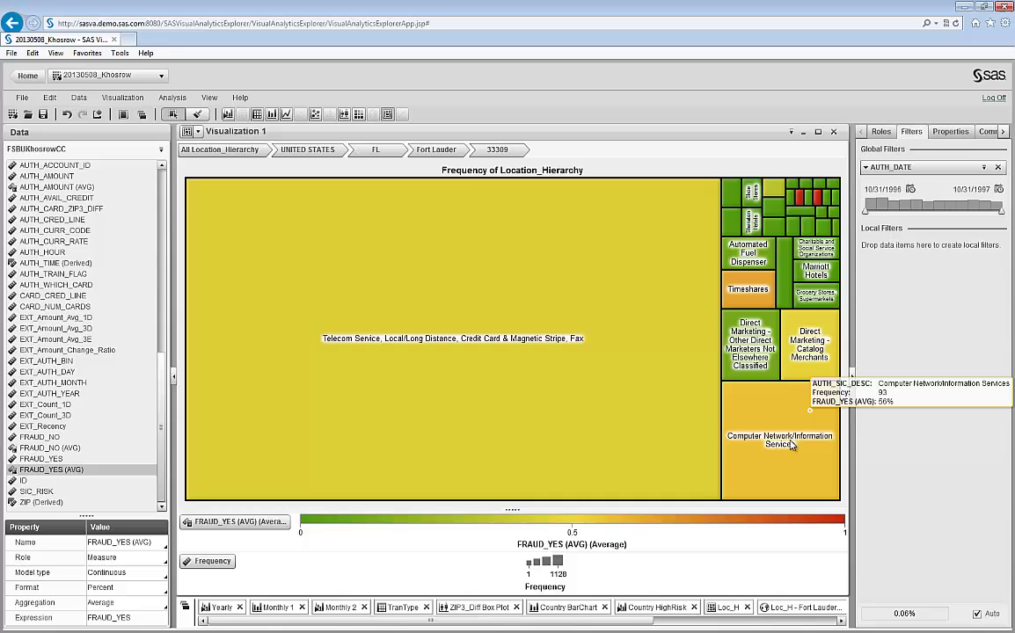
left_click(445, 153)
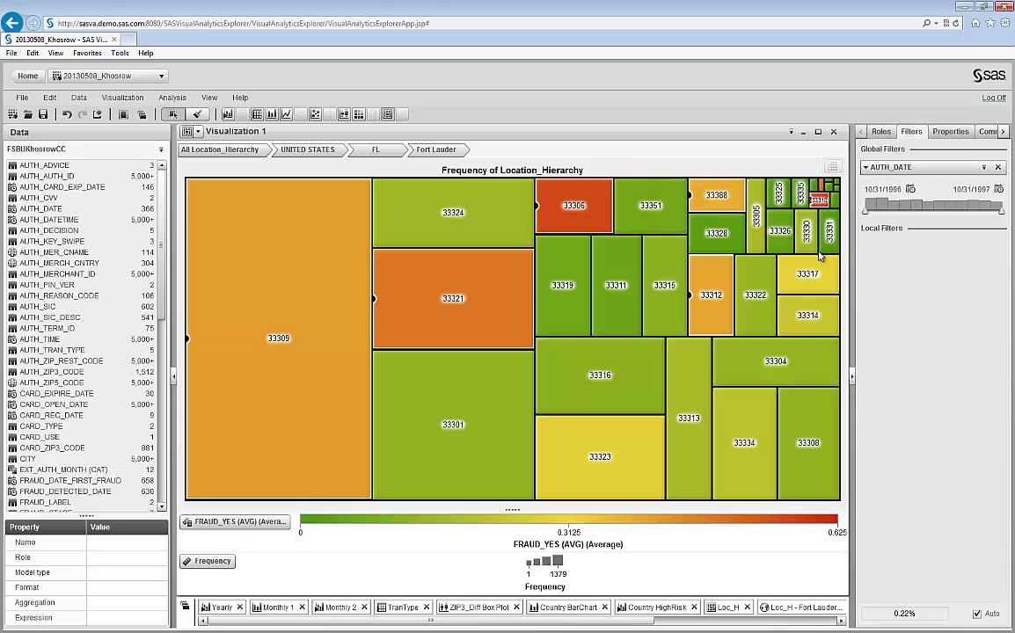
- Keep only the seven selected zip codes and show the Fort Lauderdale map alongside
right_click(609, 479)
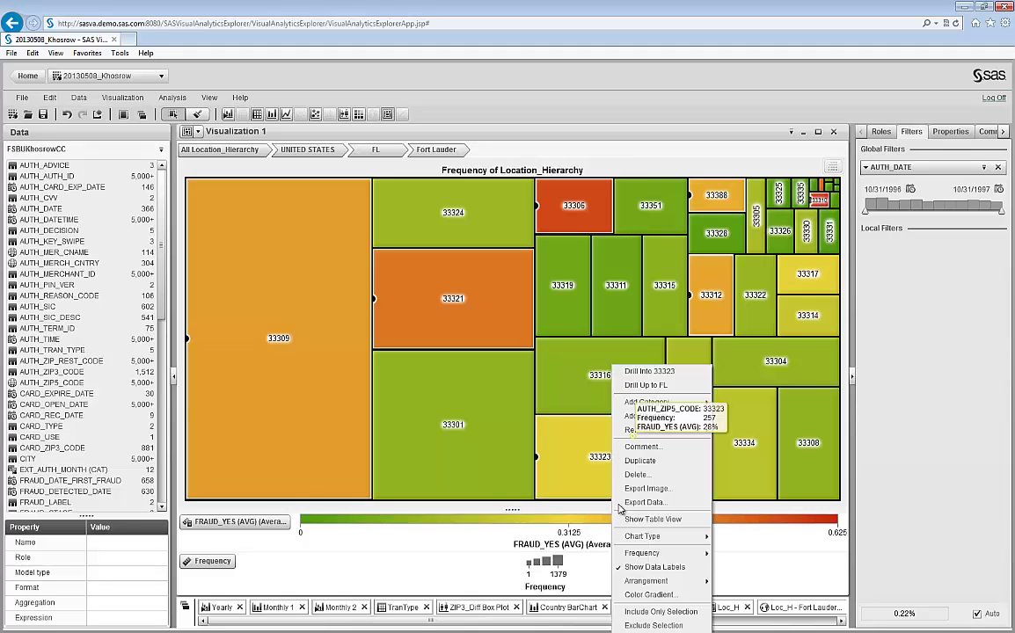
left_click(655, 612)
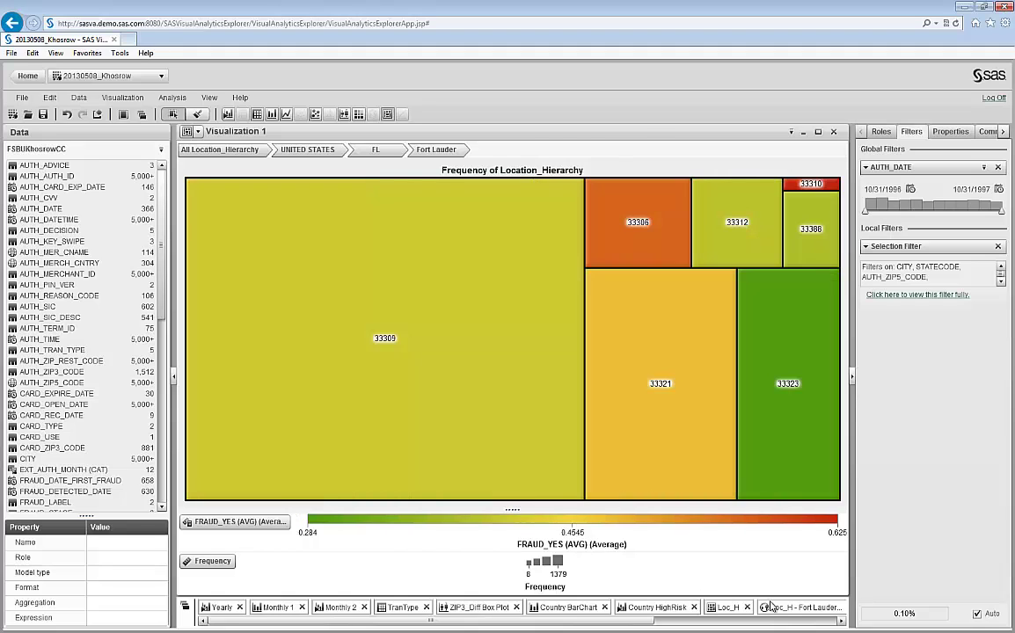
left_click(770, 607)
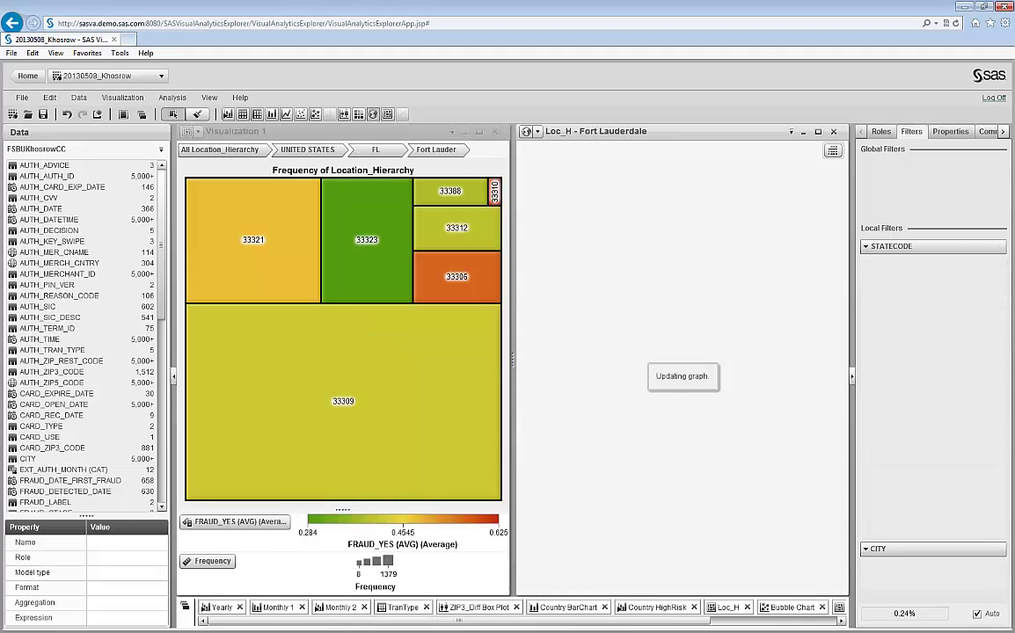
left_click(372, 174)
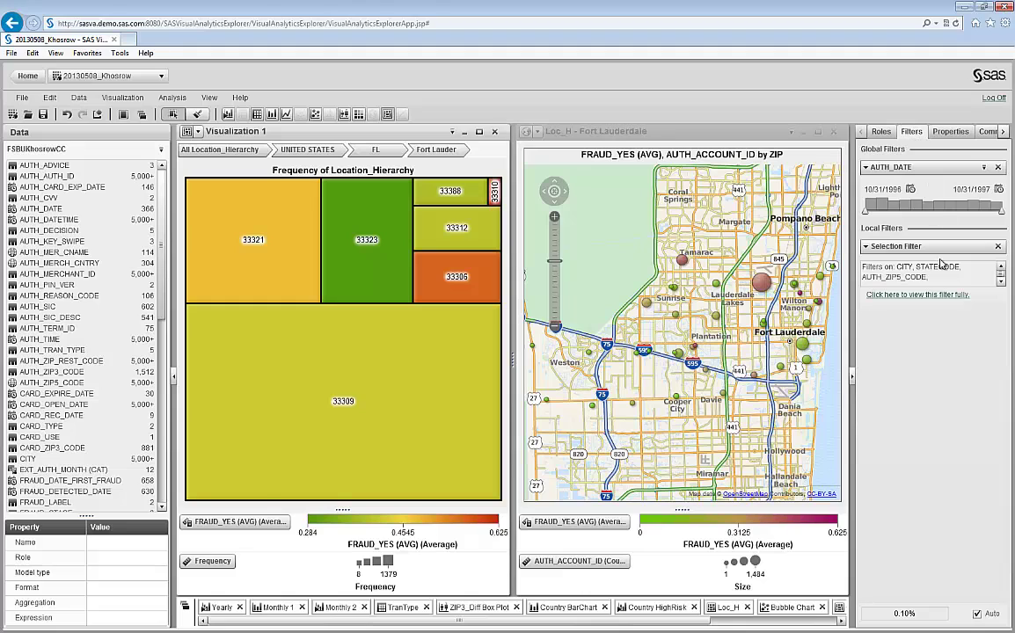
- View the full selection filter expression, then start an e-mail sharing the filtered exploration
left_click(935, 295)
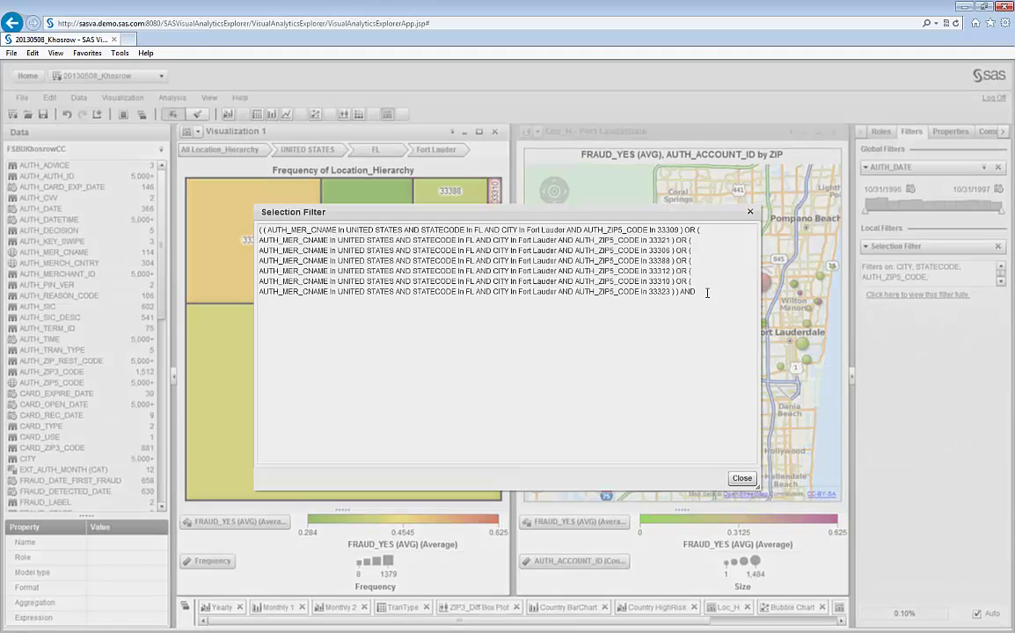
left_click_drag(707, 293, 251, 219)
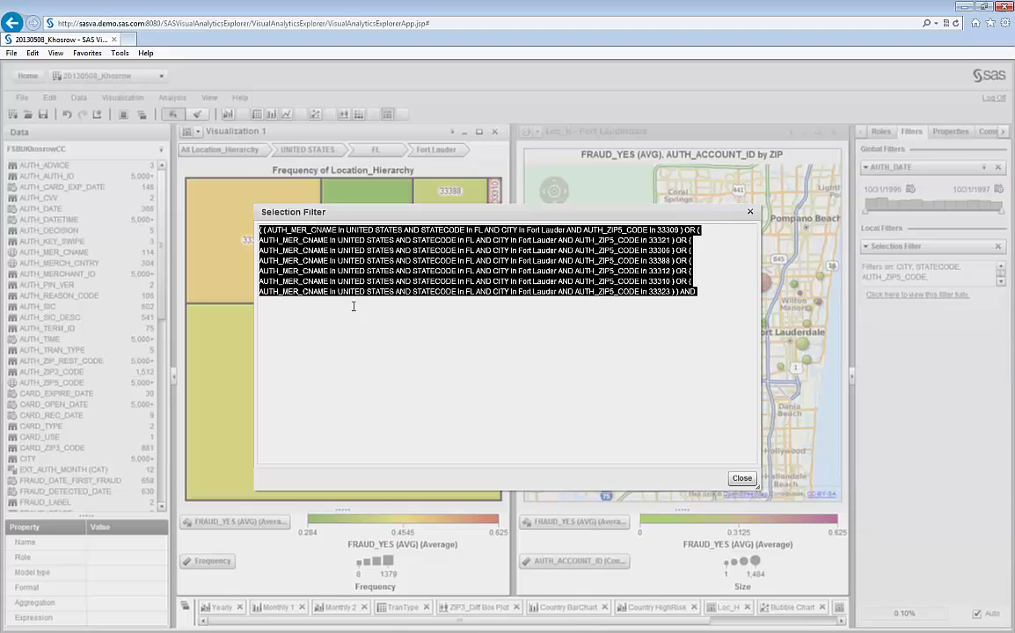
left_click(744, 480)
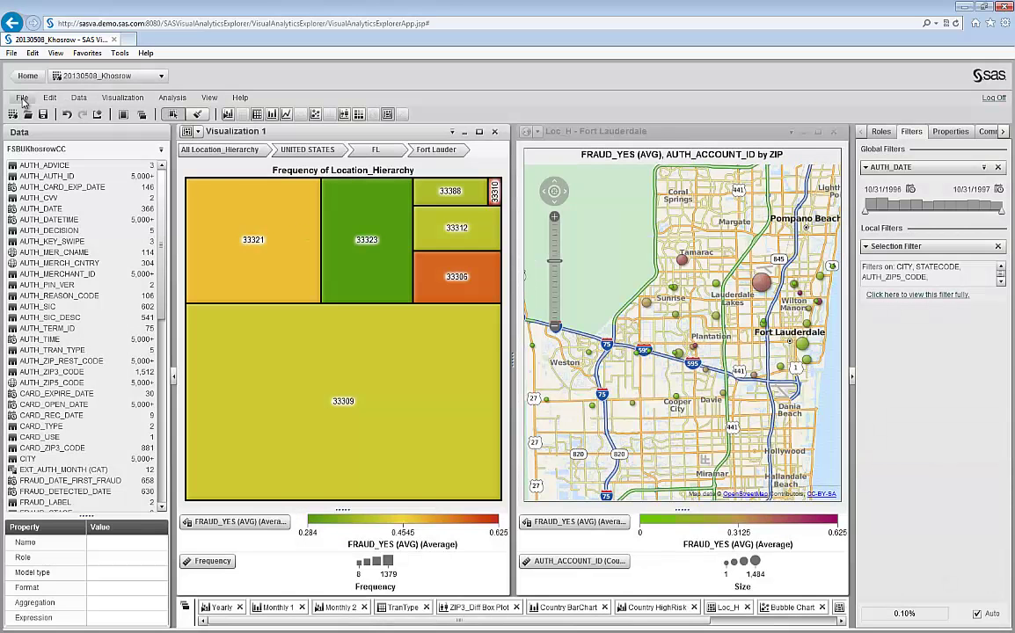
left_click(21, 98)
left_click(51, 230)
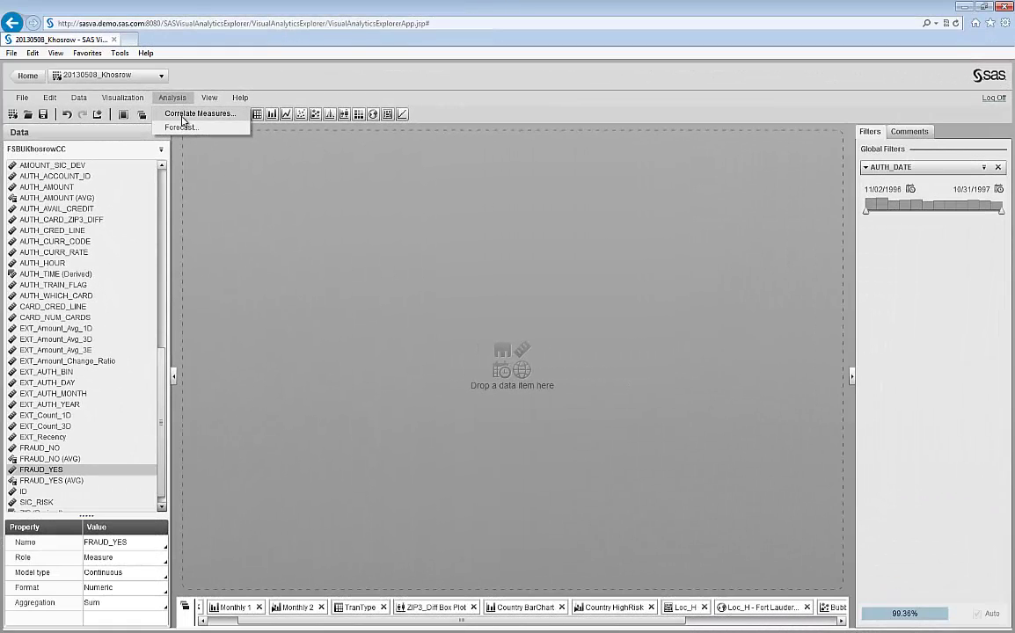
- Create a 15-interval forecast of AUTH_AMOUNT over AUTH_DATE
left_click(181, 126)
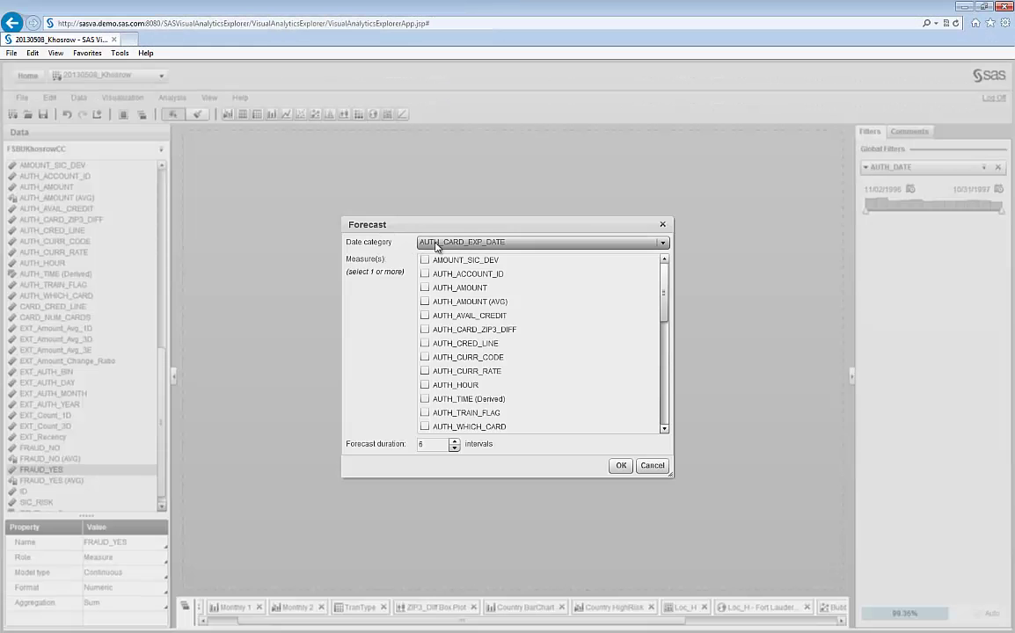
left_click(467, 242)
left_click(466, 269)
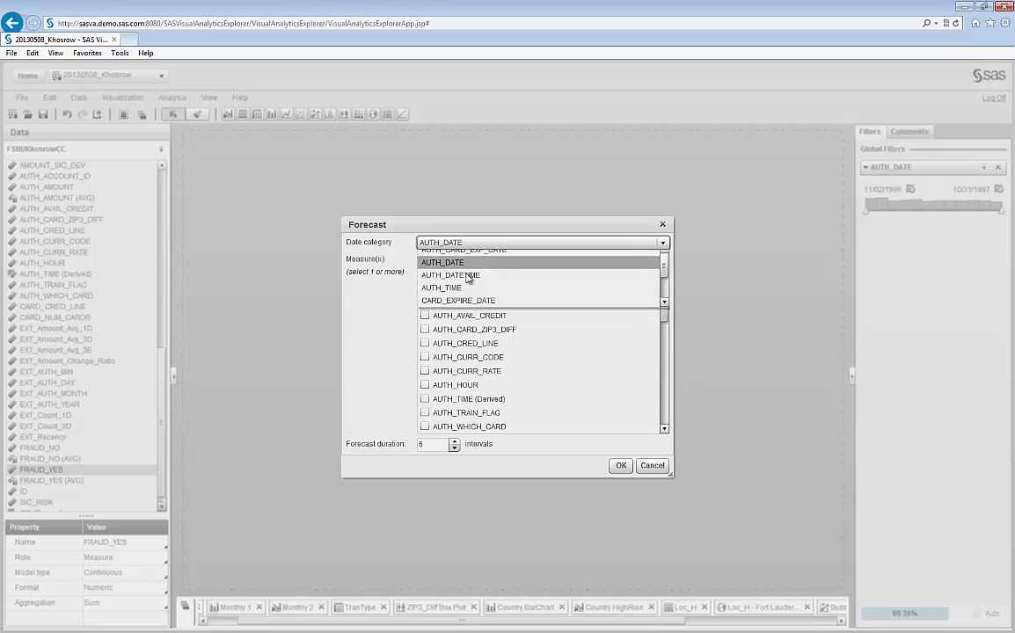
left_click(424, 288)
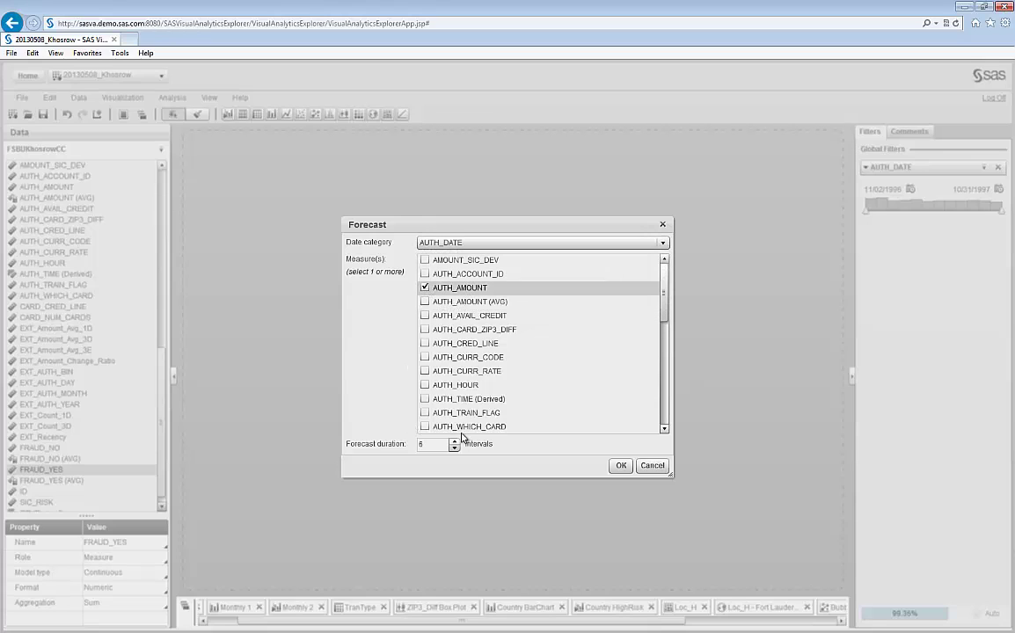
double_click(432, 444)
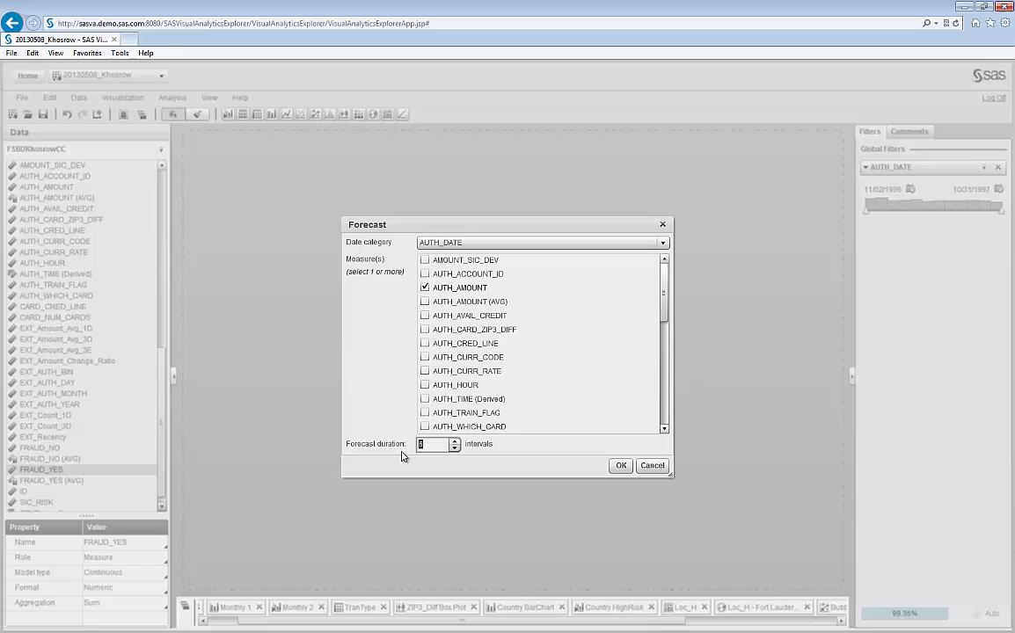
type("15")
left_click(620, 465)
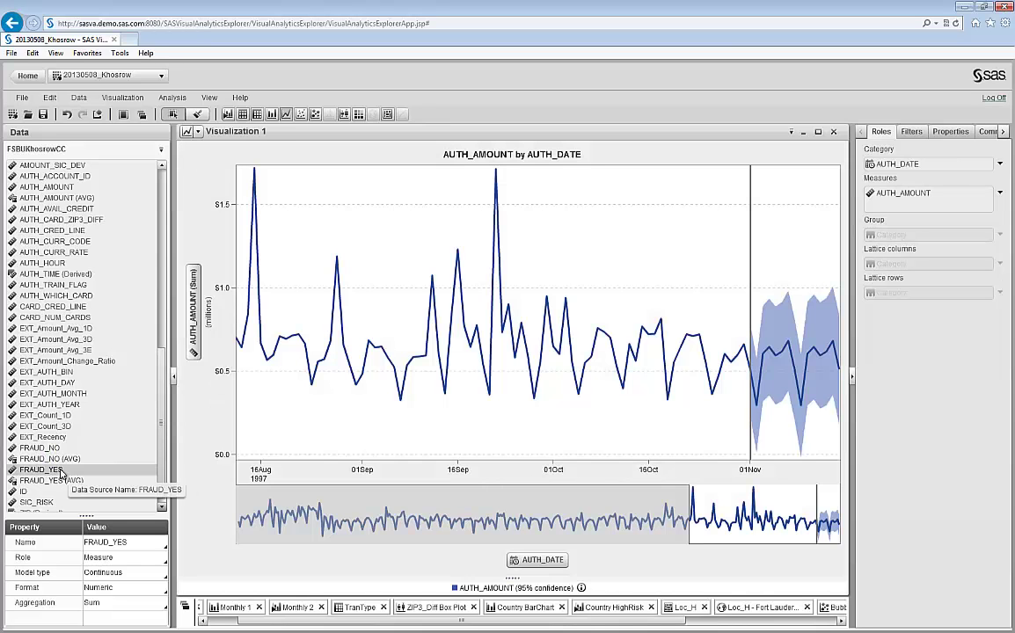
- Filter the forecast to FRAUD_YES of at least 0.4 and zoom to mid-October through November
left_click_drag(54, 472, 879, 260)
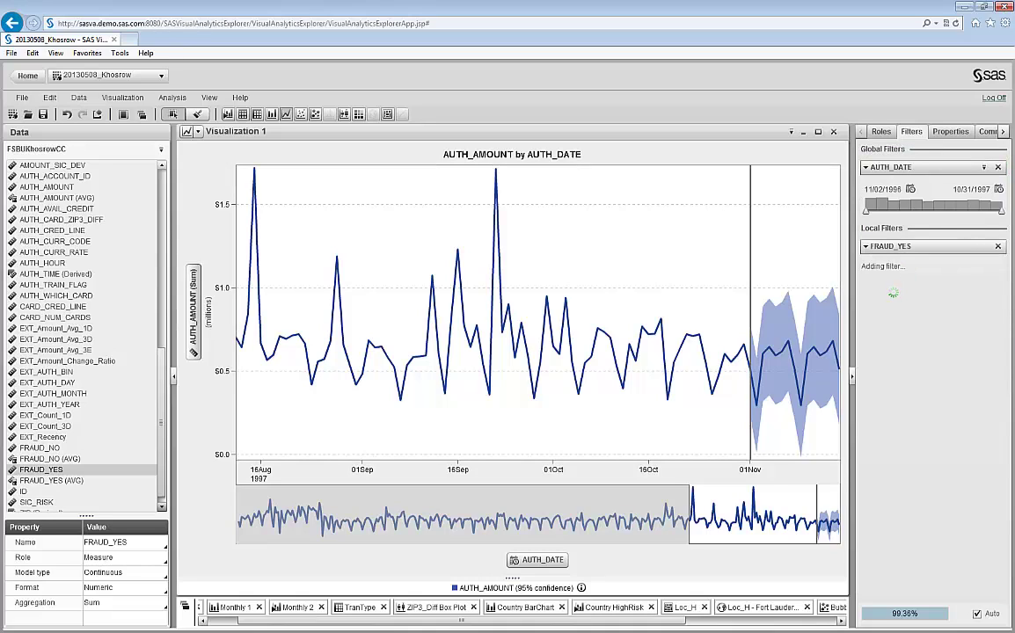
left_click_drag(867, 291, 918, 293)
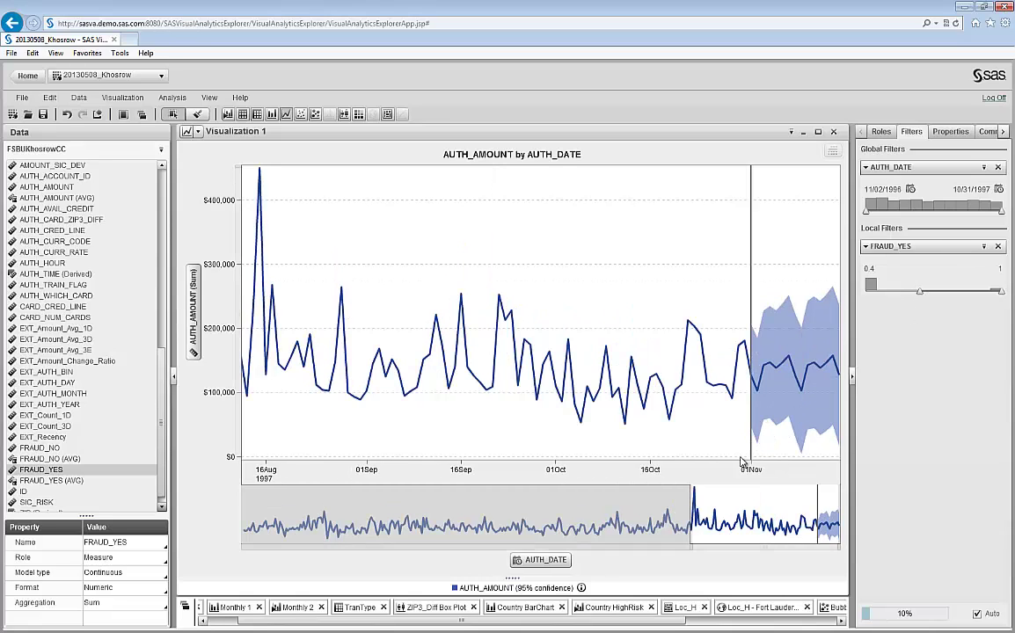
left_click_drag(688, 524, 789, 525)
- Show data values on the forecast points and read the forecast algorithm explanation
left_click(950, 131)
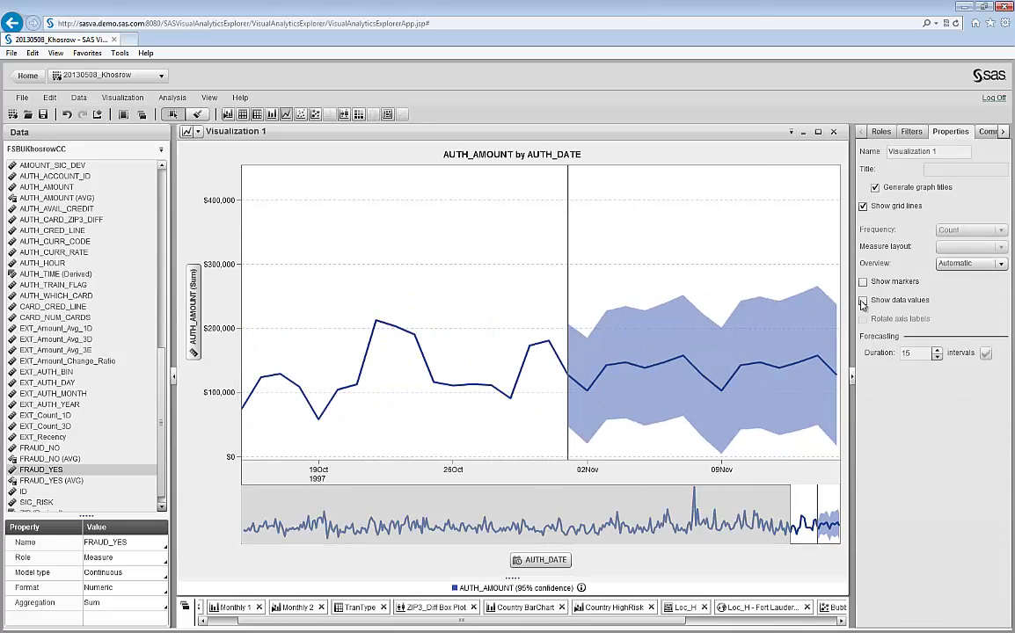
left_click(863, 300)
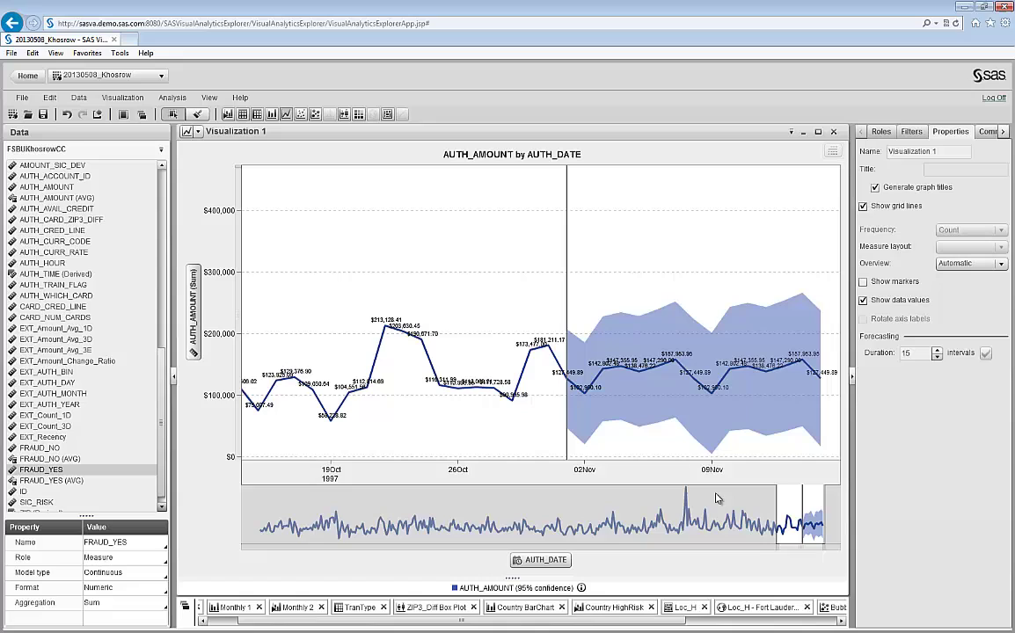
left_click(581, 588)
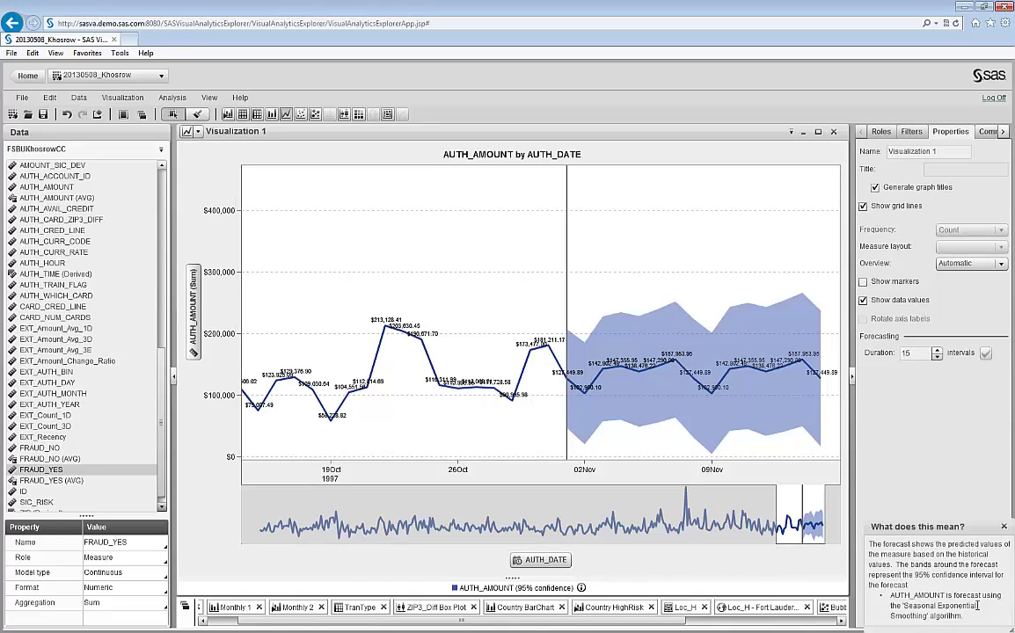
left_click_drag(965, 616, 903, 605)
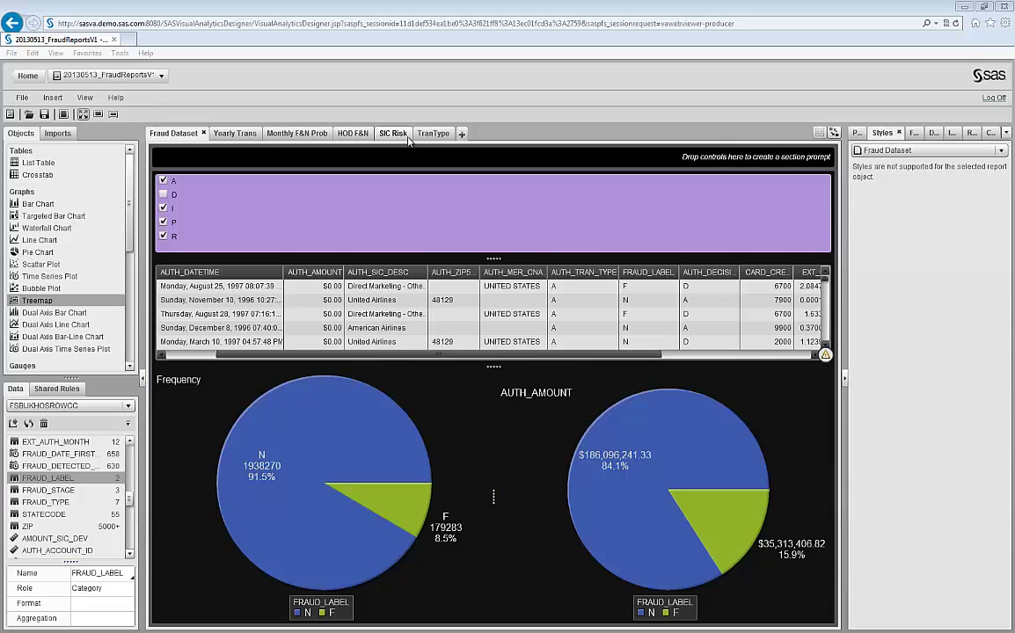
- Browse the Yearly Trans and Monthly F&N Prob pages, selecting months 11–12, then open HOD F&N
left_click(227, 131)
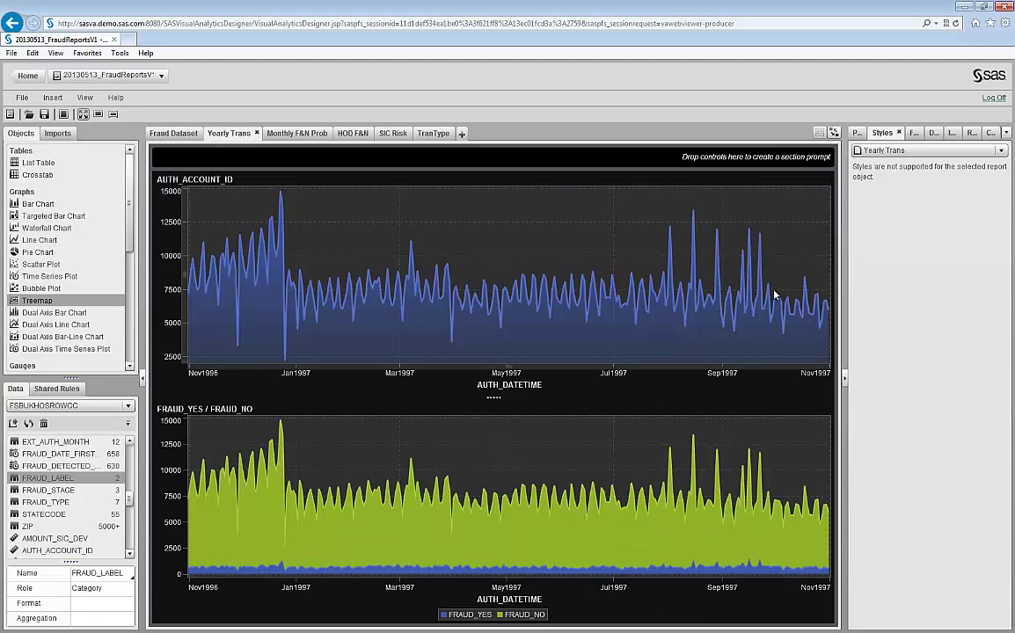
left_click(297, 133)
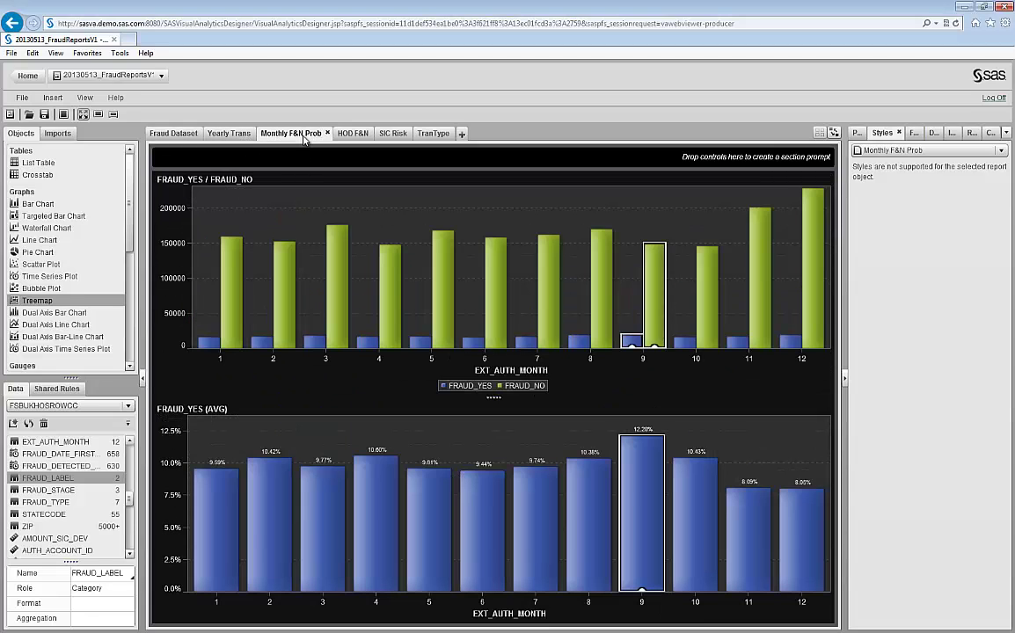
left_click_drag(824, 348, 731, 204)
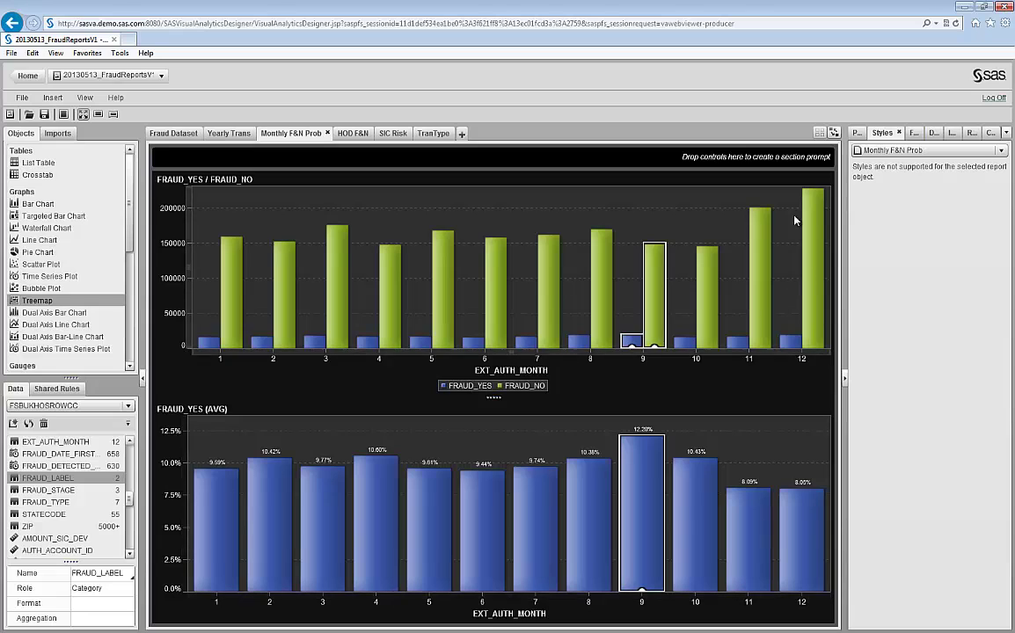
left_click(353, 134)
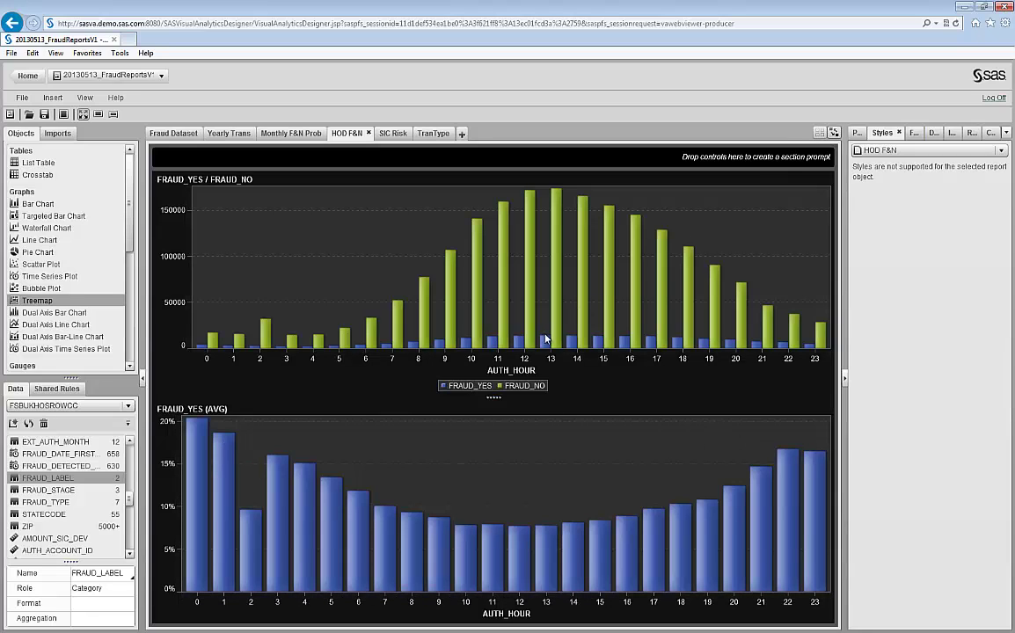
- Change the hourly chart link from filter to Brush, then select hours 0–6 in the upper chart
left_click(833, 133)
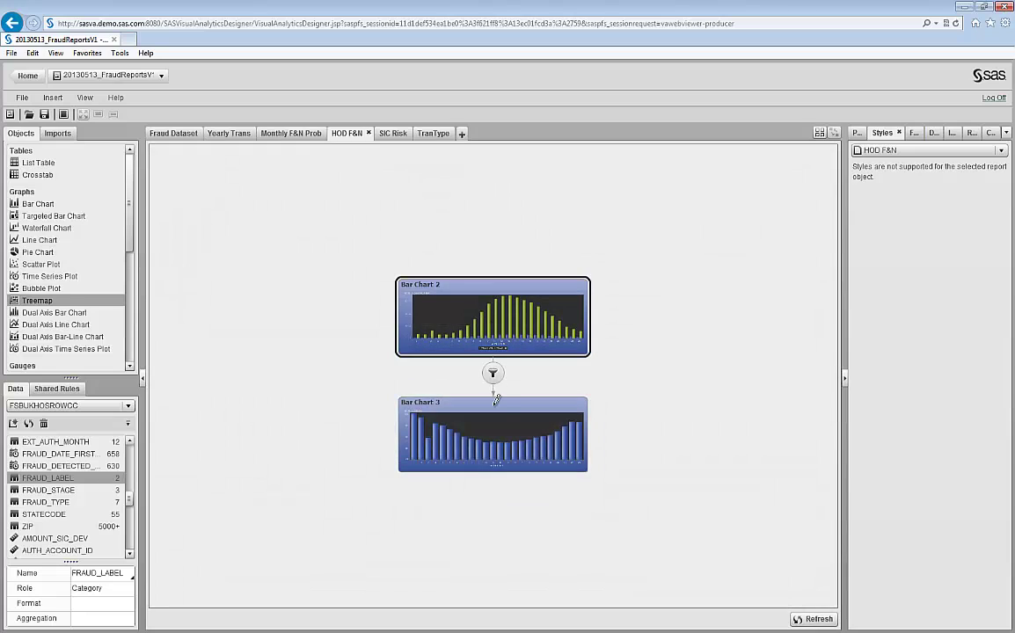
left_click(492, 374)
mouse_move(567, 389)
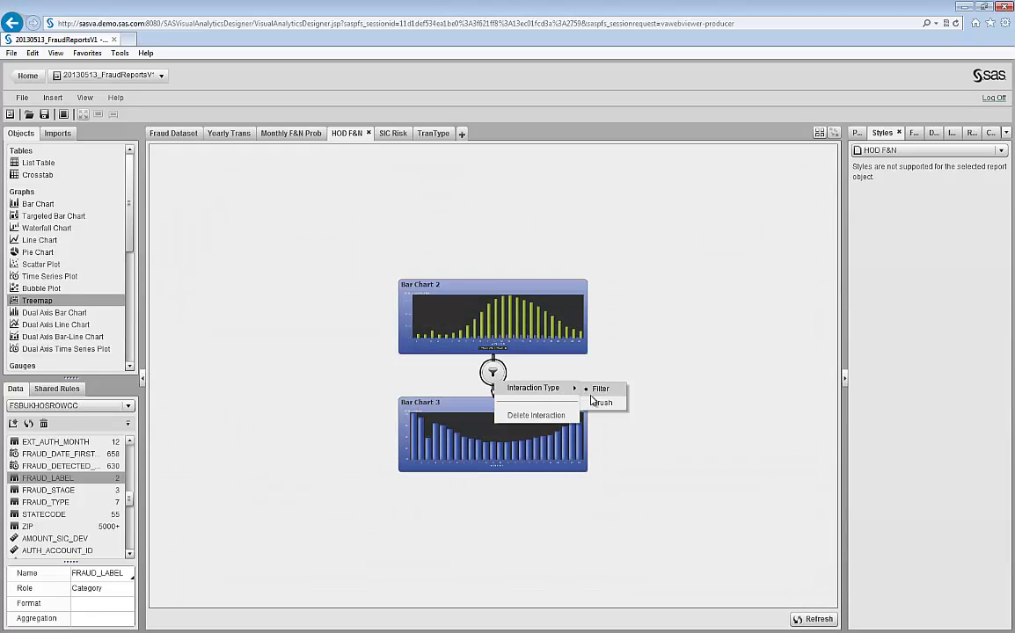
left_click(601, 403)
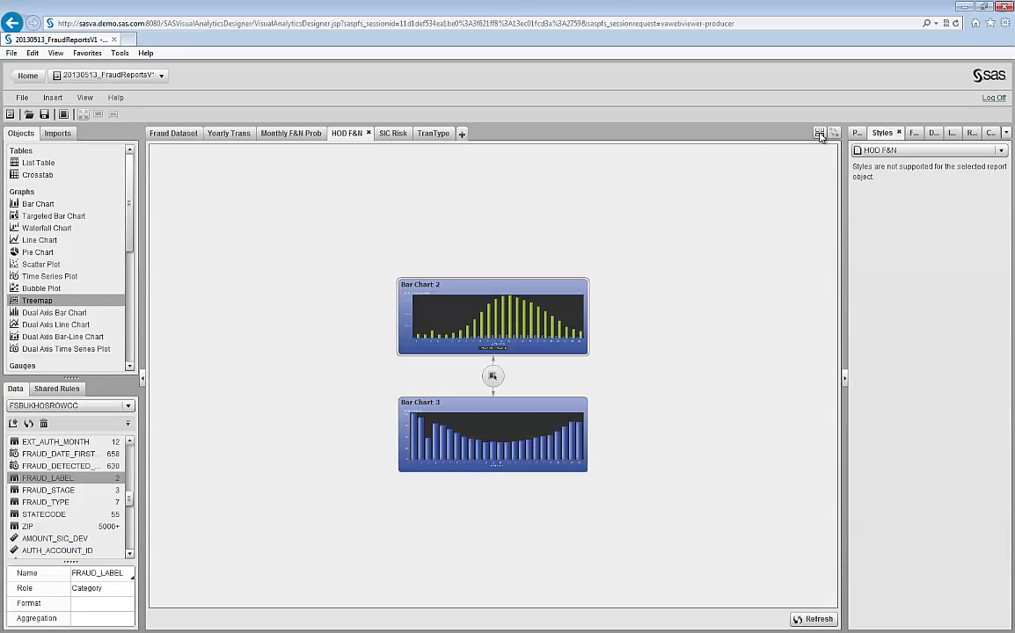
left_click(506, 303)
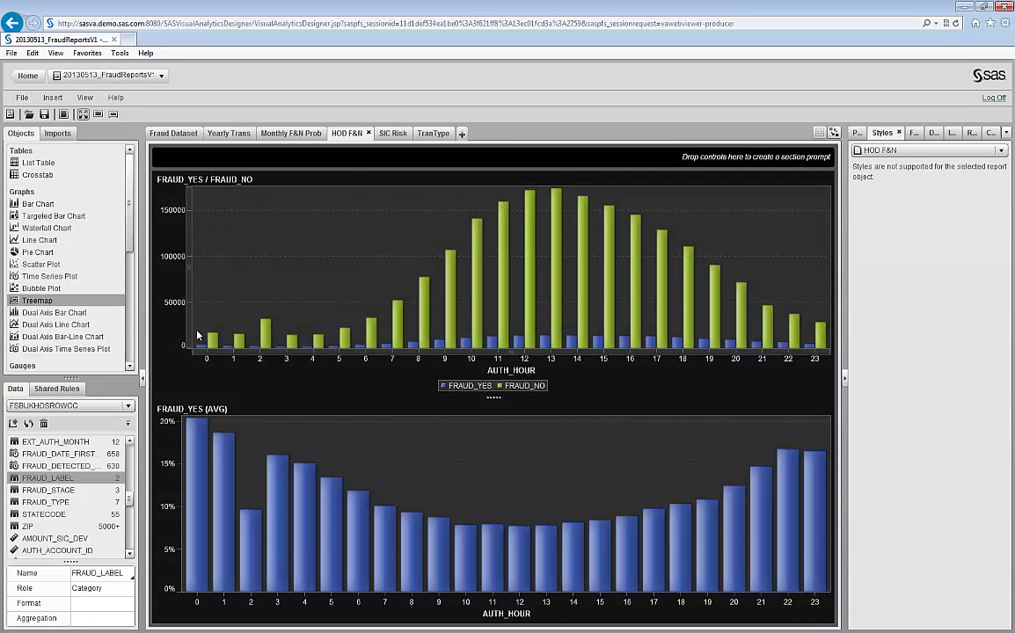
left_click_drag(197, 336, 382, 337)
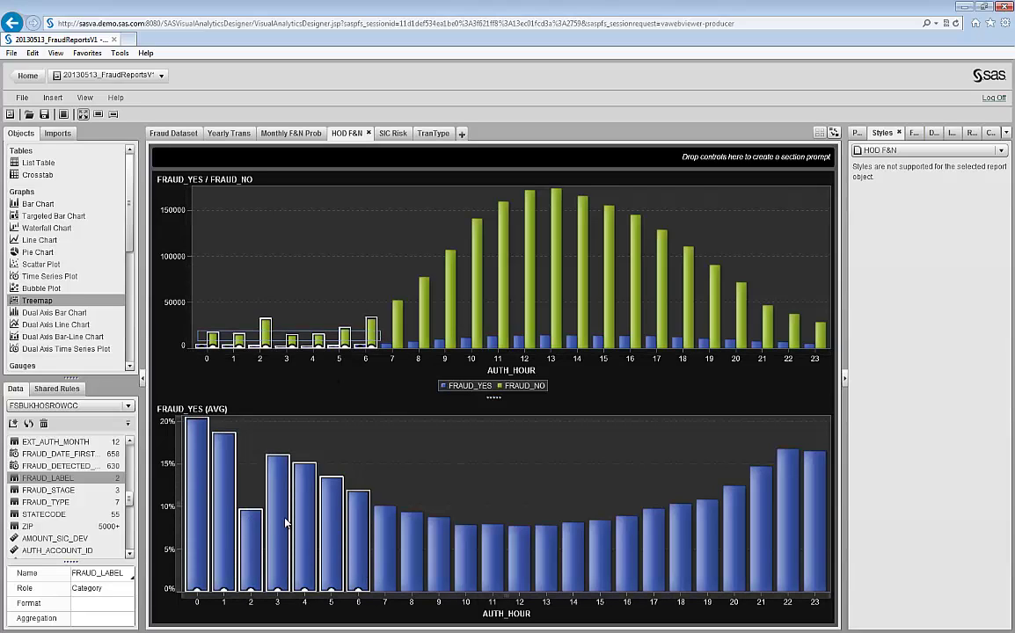
mouse_move(367, 526)
- Switch to the SIC Risk page with average FRAUD_YES by AUTH_SIC_DESC and the treemap
left_click(393, 134)
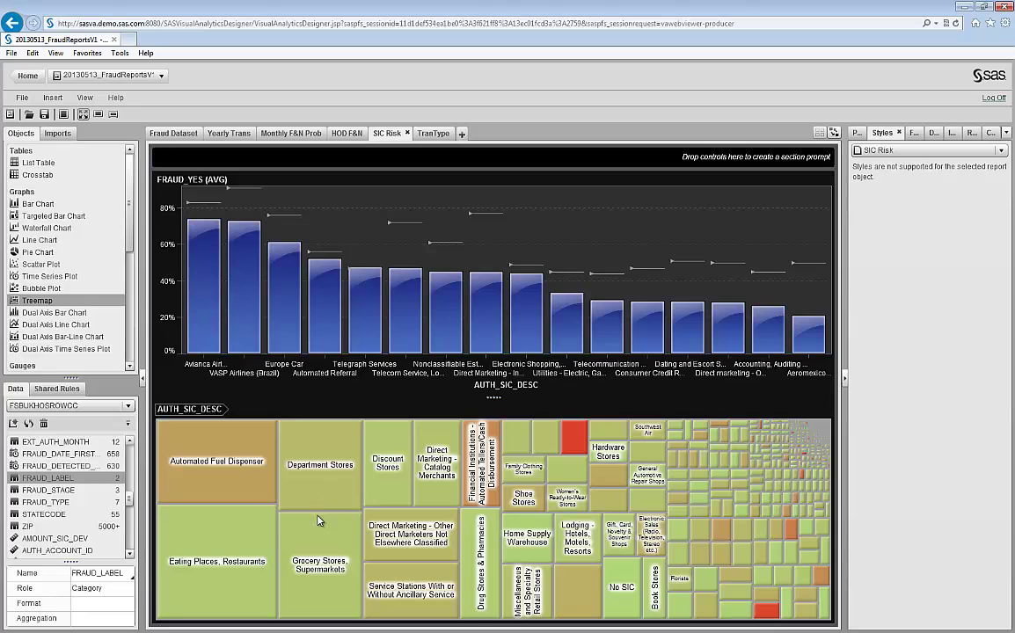
- Switch to the TranType page and inspect data tips on its pie, waterfall and gauge charts
left_click(432, 134)
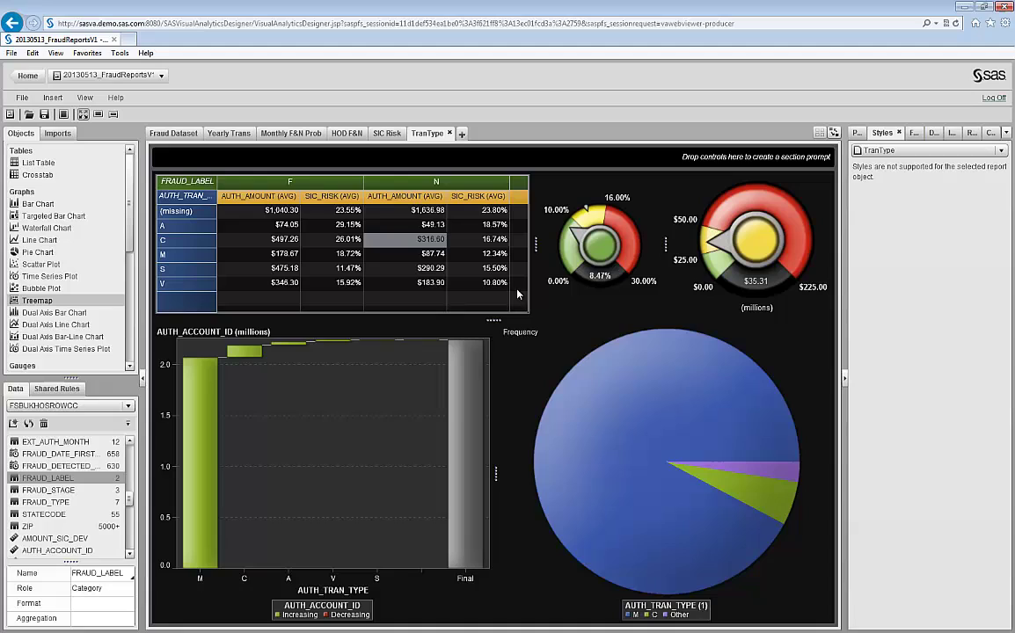
mouse_move(664, 515)
mouse_move(761, 497)
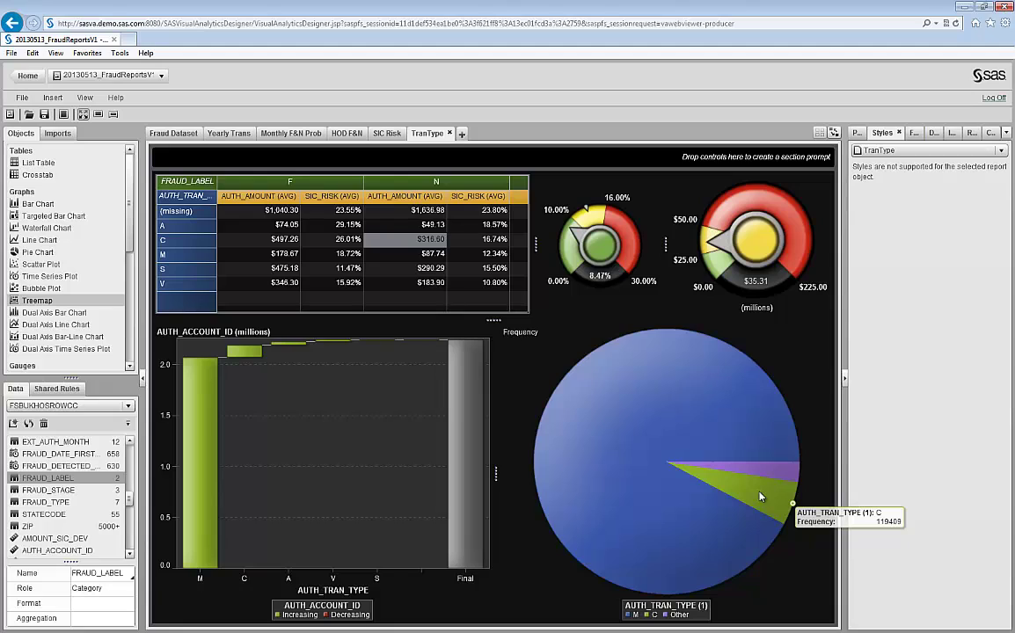
mouse_move(192, 494)
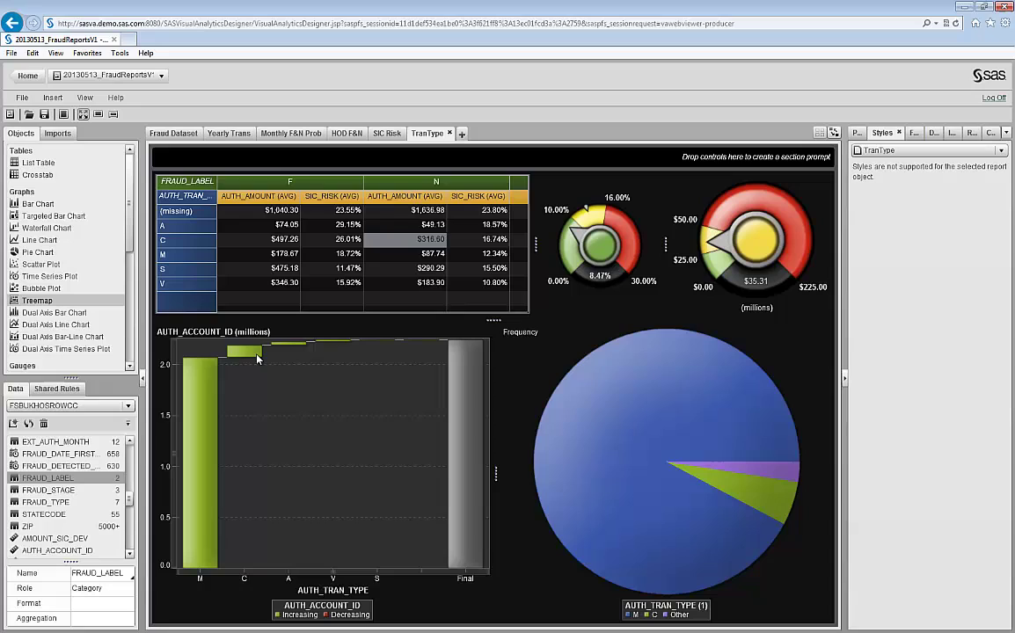
mouse_move(258, 358)
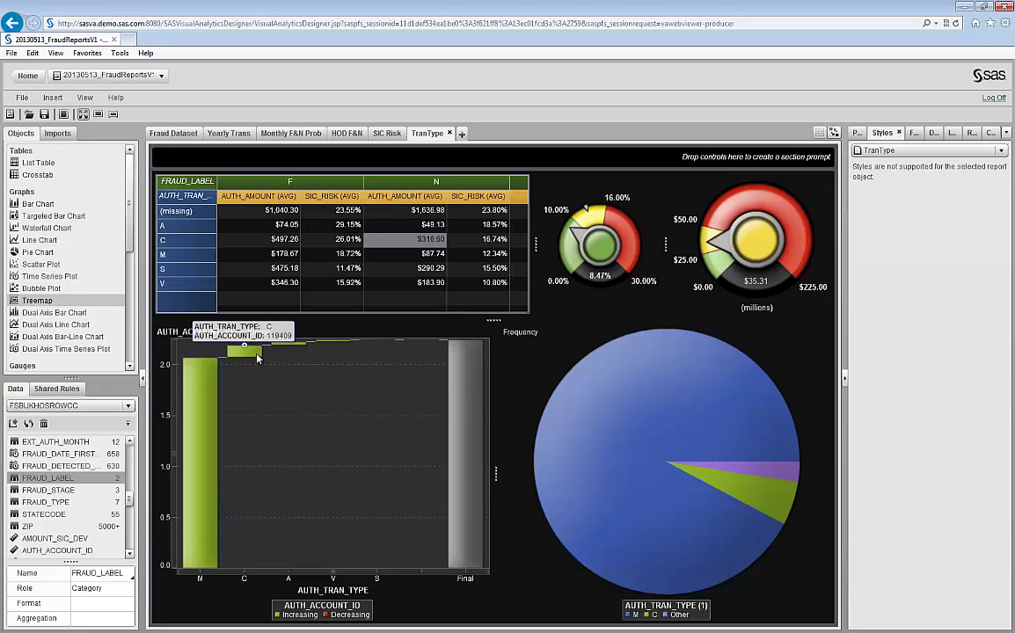
mouse_move(461, 390)
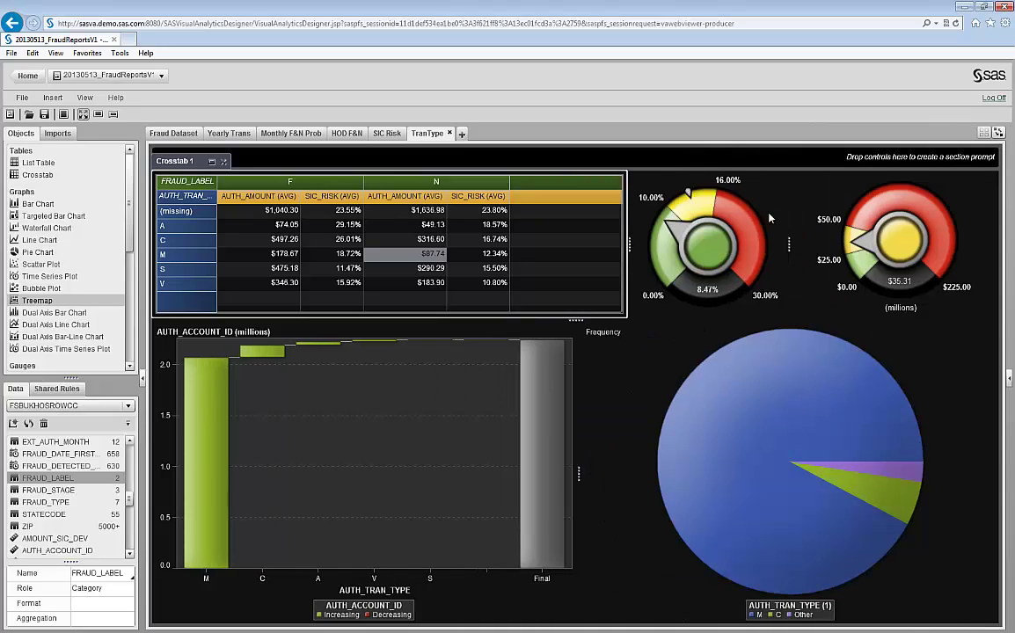
mouse_move(674, 231)
mouse_move(822, 262)
mouse_move(857, 246)
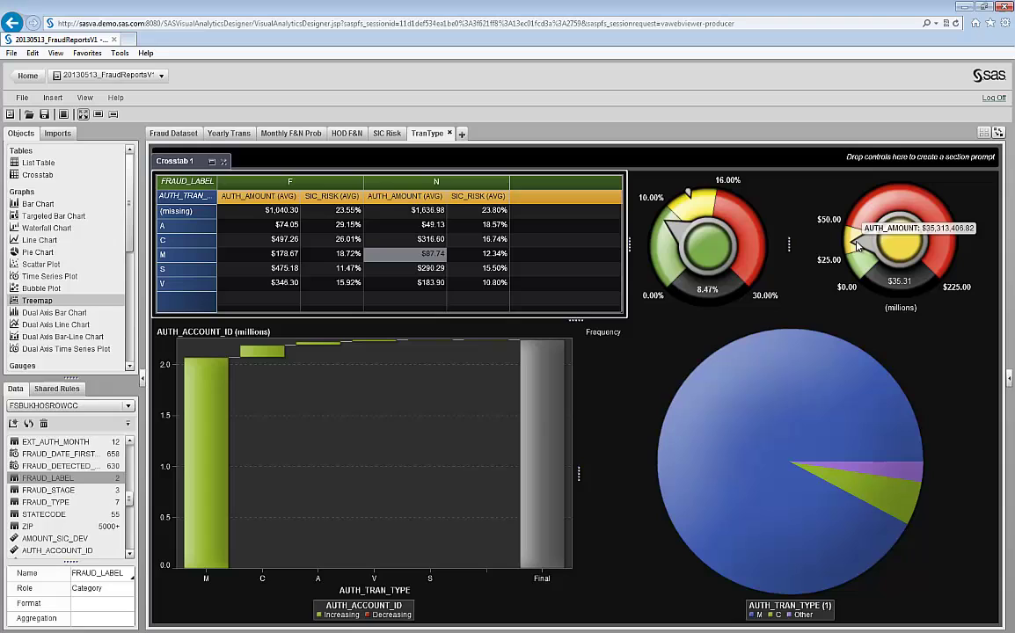